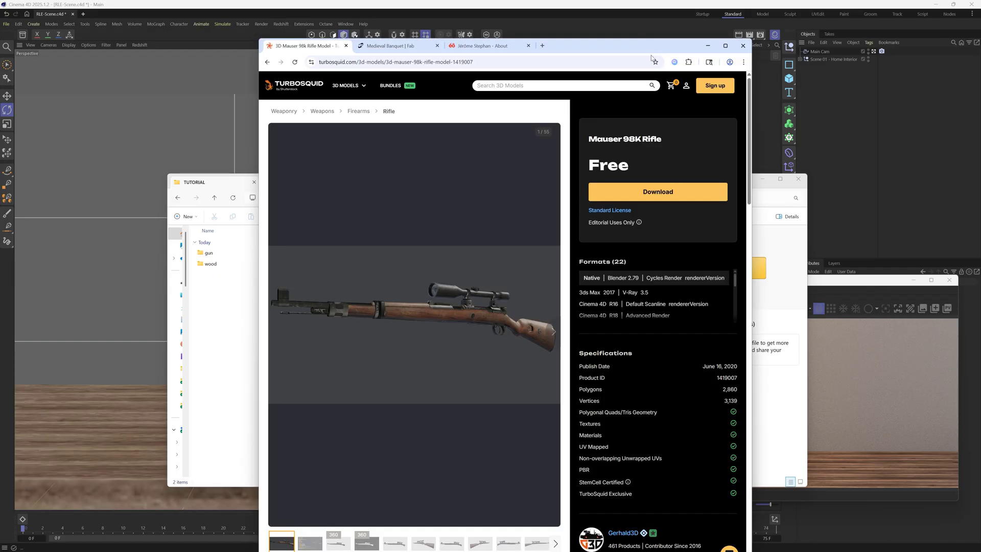
{"action": "left_click", "coordinate": [530, 48]}
{"action": "left_click_drag", "start_coordinate": [601, 40], "coordinate": [565, 28]}
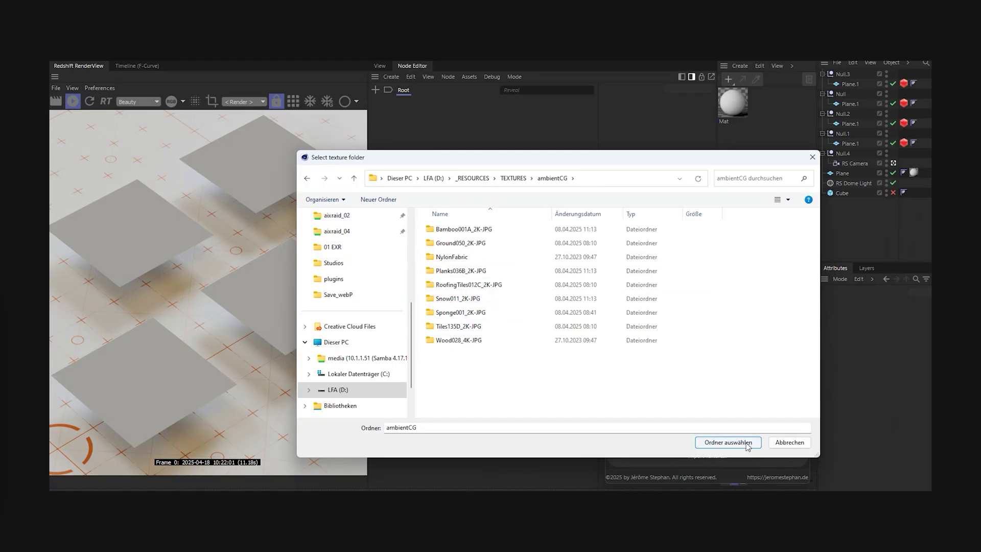
Step: Import all textures from the ambientCG folder as materials with TexToMatO, including subfolders, and close the importer
{"action": "left_click", "coordinate": [748, 443]}
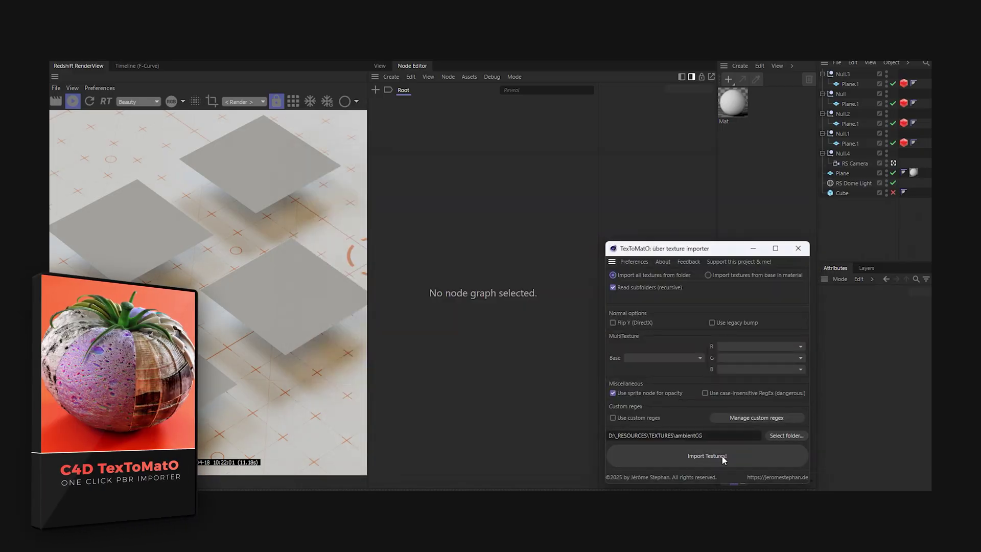
{"action": "left_click", "coordinate": [723, 457]}
{"action": "left_click", "coordinate": [798, 249]}
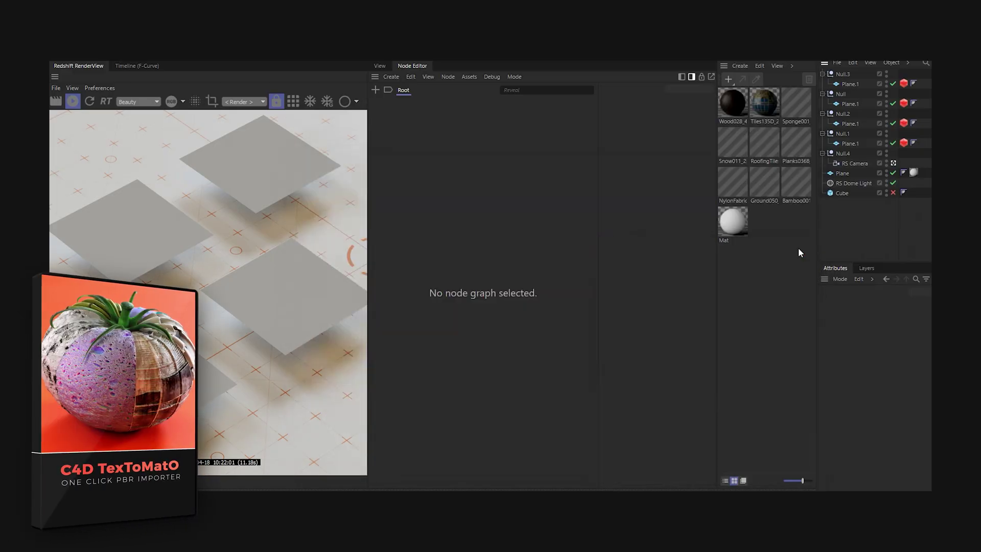
Step: Assign the Tiles135D material to the plane under Null.1 and the Snow011 material to the plane under Null.2
{"action": "left_click", "coordinate": [768, 121]}
{"action": "left_click_drag", "start_coordinate": [764, 110], "coordinate": [855, 146]}
{"action": "left_click", "coordinate": [731, 147]}
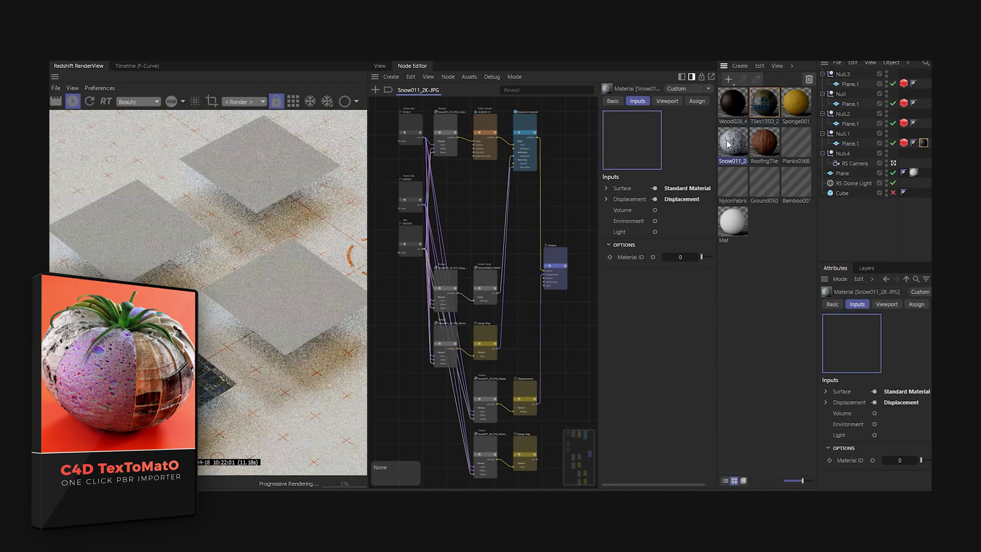
{"action": "left_click_drag", "start_coordinate": [732, 145], "coordinate": [850, 123]}
Step: Assign the RoofingTiles012C material to the plane under Null and the Ground050 material to the plane under Null.3
{"action": "left_click", "coordinate": [761, 143]}
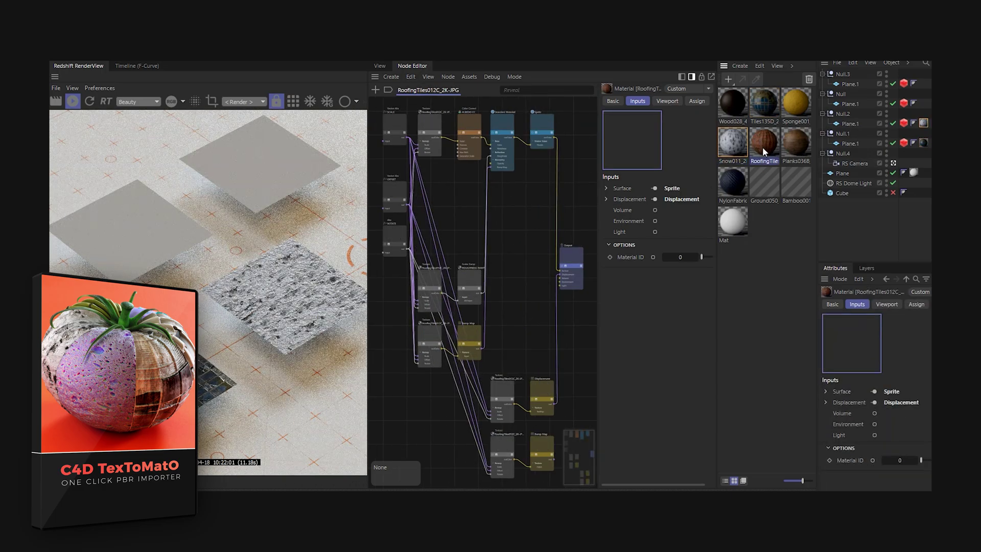
{"action": "left_click_drag", "start_coordinate": [764, 151], "coordinate": [851, 104]}
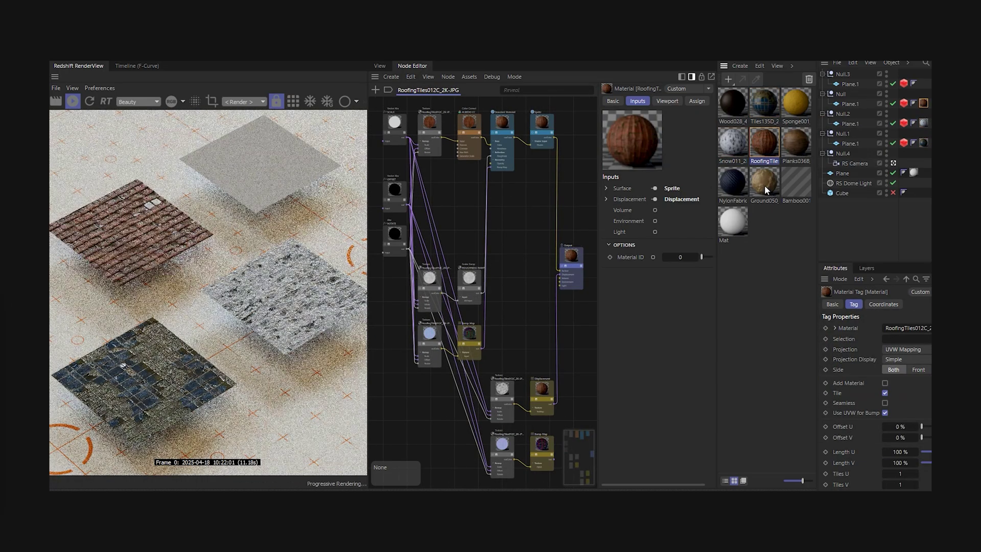
{"action": "left_click", "coordinate": [765, 183]}
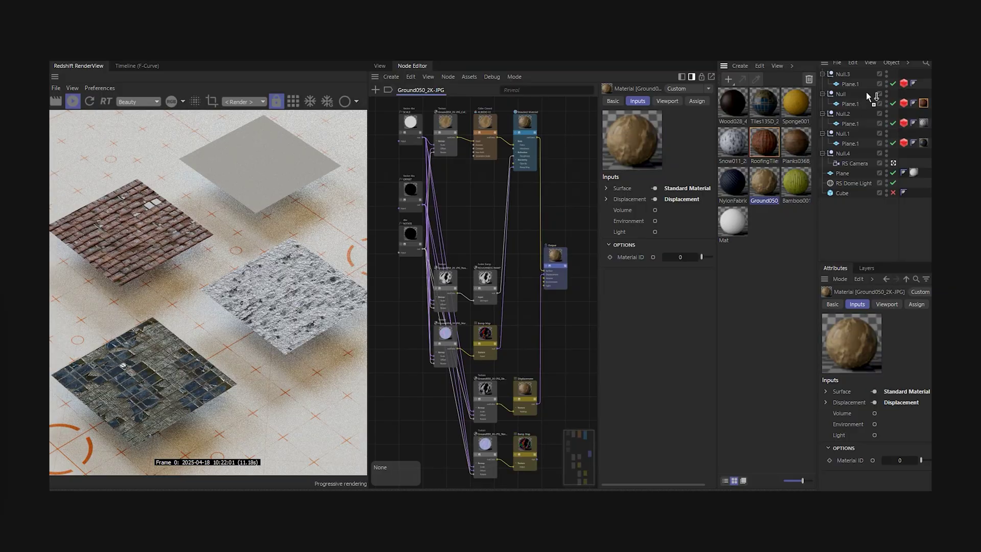
{"action": "left_click_drag", "start_coordinate": [850, 85], "coordinate": [850, 84]}
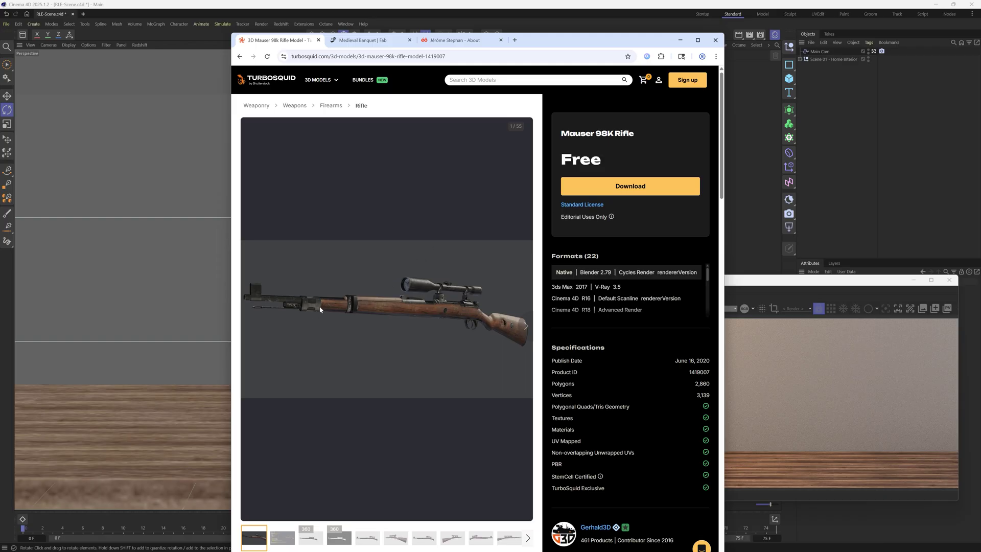
Step: Browse the preview images of the Medieval Banquet asset on Fab and move the browser out of the way
{"action": "left_click", "coordinate": [365, 40]}
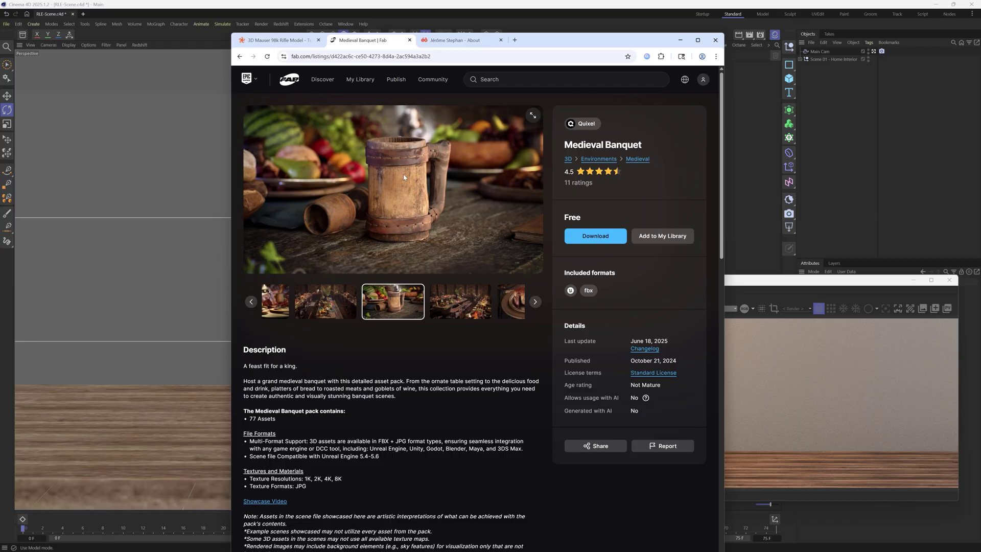
{"action": "left_click", "coordinate": [346, 297]}
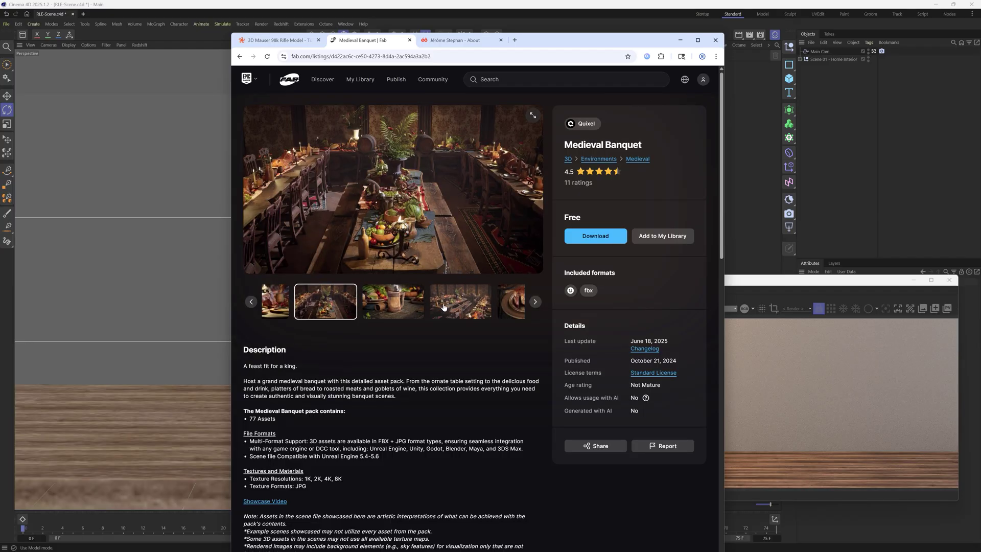
{"action": "left_click", "coordinate": [393, 301]}
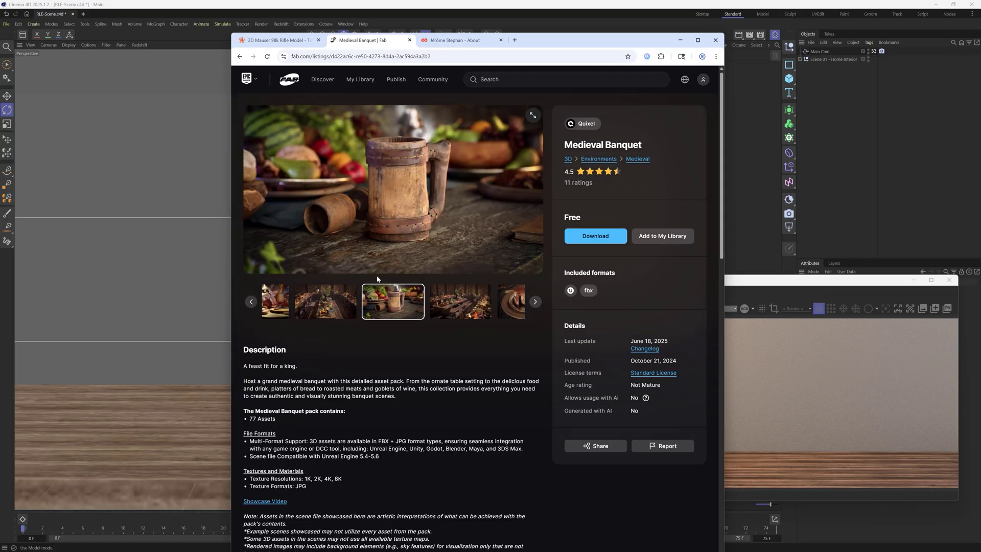
{"action": "left_click_drag", "start_coordinate": [548, 40], "coordinate": [980, 40]}
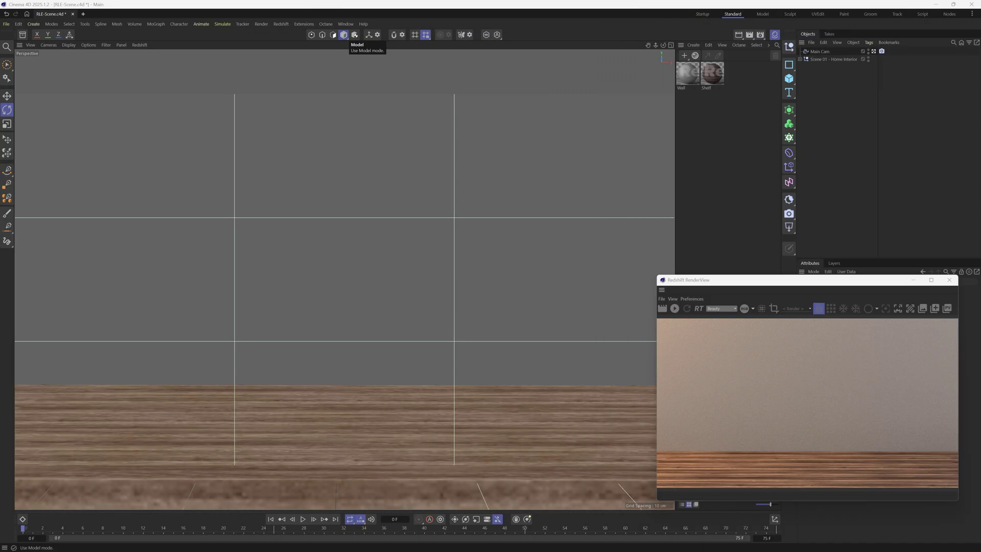
Step: Import xfphbfb.fbx from the wood folder into the Cinema 4D scene with default FBX settings and shift the mug slightly along the shelf
{"action": "left_click", "coordinate": [452, 543]}
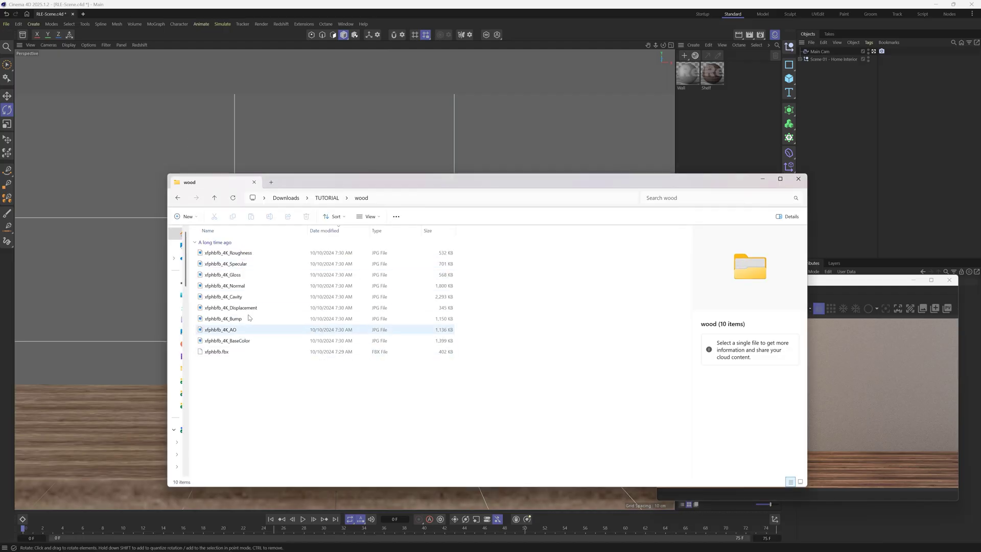
{"action": "left_click", "coordinate": [216, 352]}
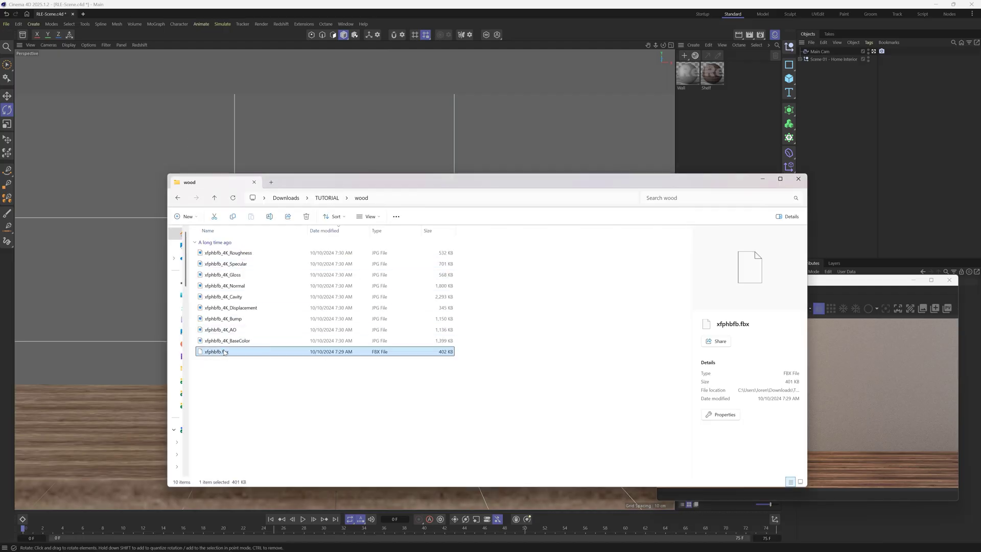
{"action": "left_click", "coordinate": [245, 340]}
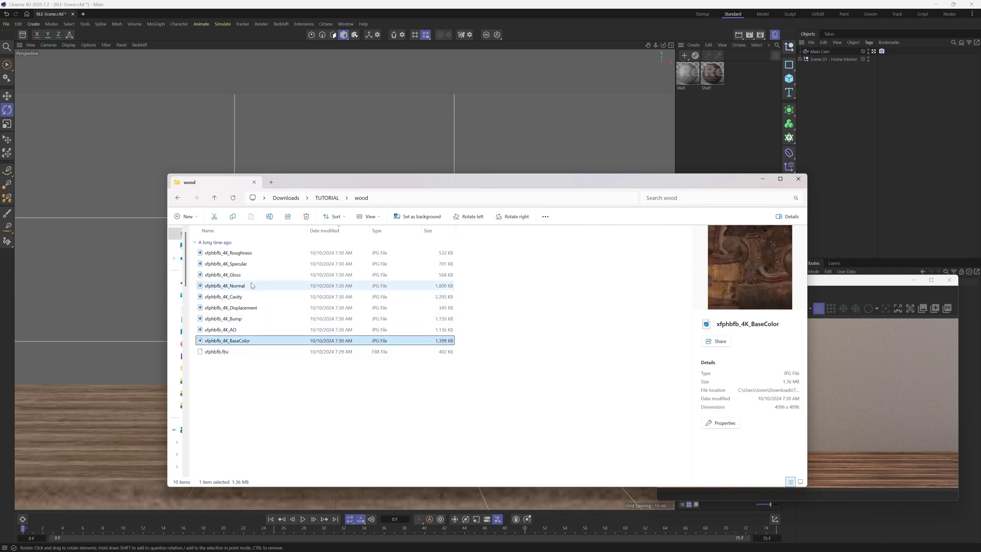
{"action": "left_click", "coordinate": [220, 352]}
{"action": "left_click_drag", "start_coordinate": [220, 352], "coordinate": [87, 274]}
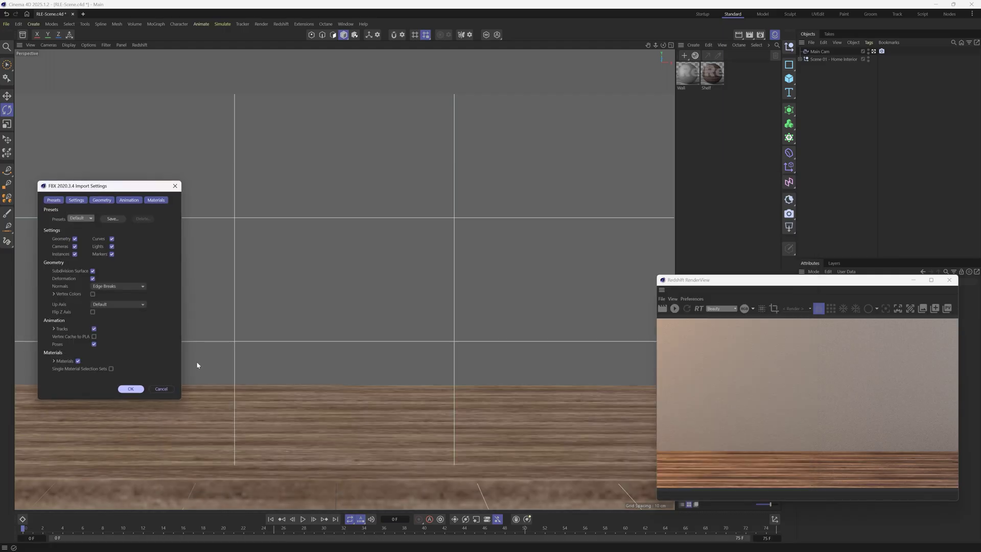
{"action": "left_click", "coordinate": [130, 389]}
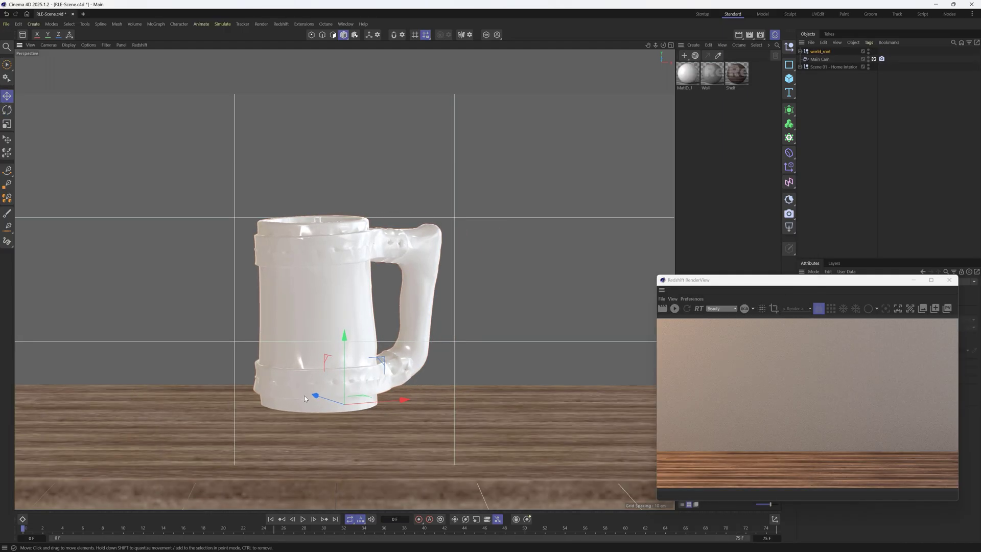
{"action": "left_click_drag", "start_coordinate": [338, 401], "coordinate": [358, 405]}
Step: Add all nine xfphbfb texture maps from the wood folder to the MatID_1 node graph, without copying them to the project location
{"action": "double_click", "coordinate": [696, 77]}
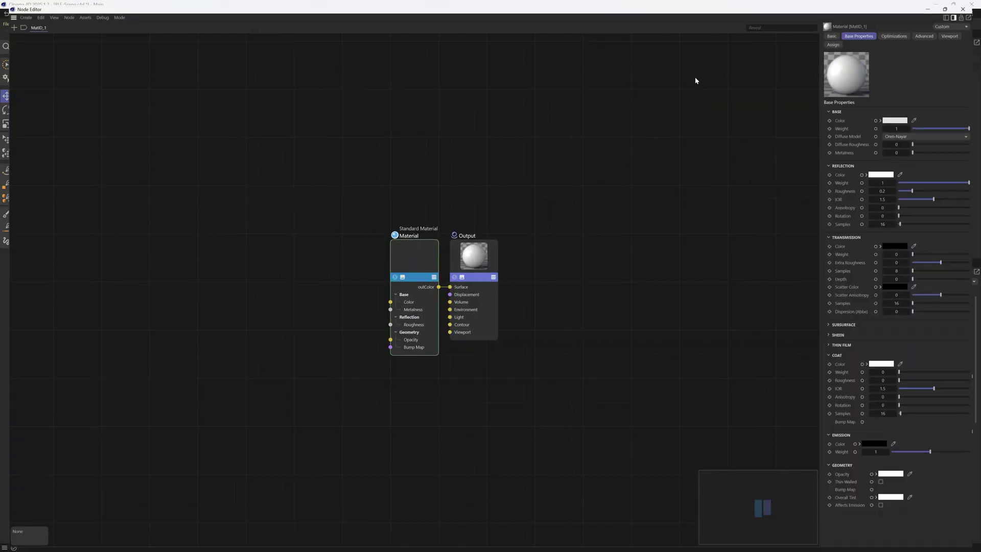
{"action": "double_click", "coordinate": [494, 11]}
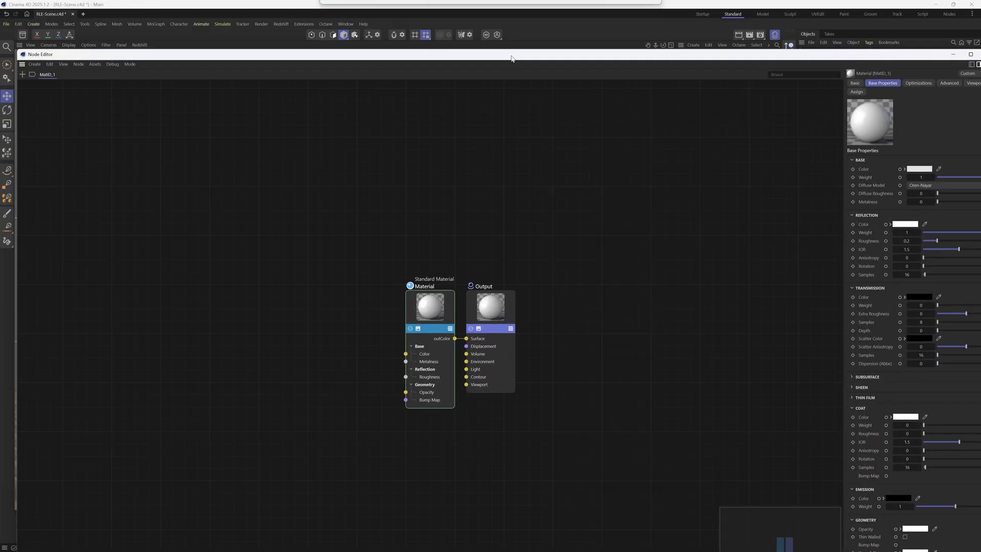
{"action": "left_click_drag", "start_coordinate": [192, 50], "coordinate": [177, 23]}
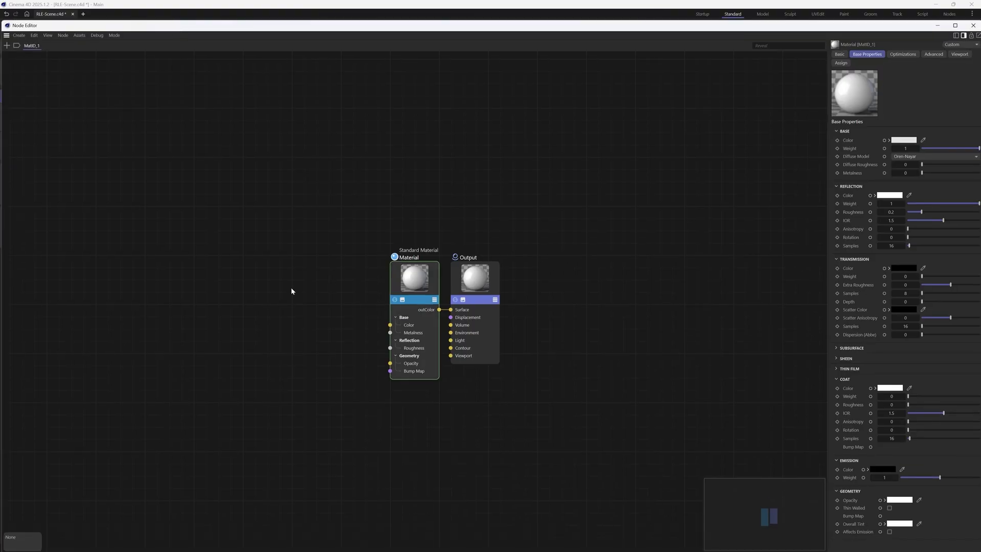
{"action": "left_click", "coordinate": [455, 544]}
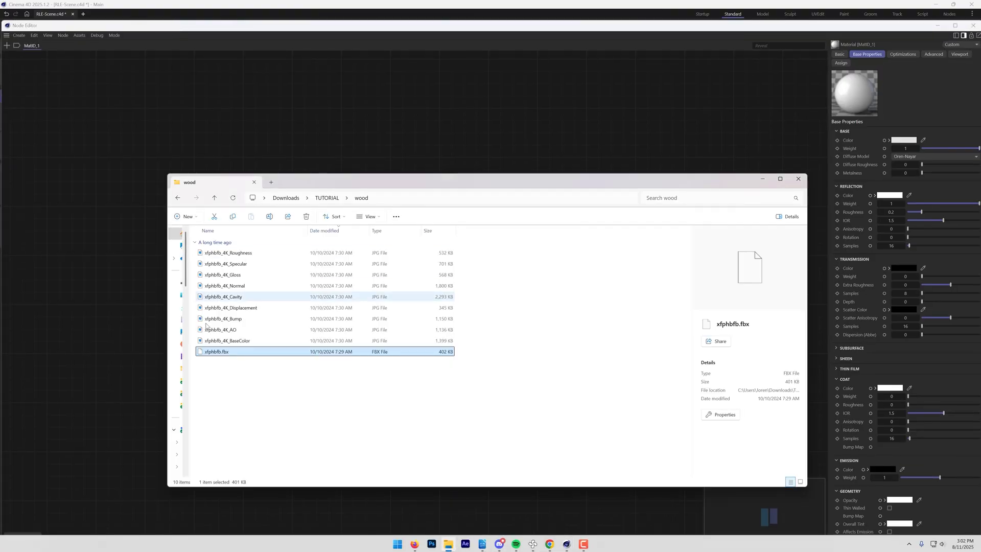
{"action": "left_click", "coordinate": [233, 254], "text": "shift"}
{"action": "left_click_drag", "start_coordinate": [233, 254], "coordinate": [286, 276]}
{"action": "left_click", "coordinate": [545, 316]}
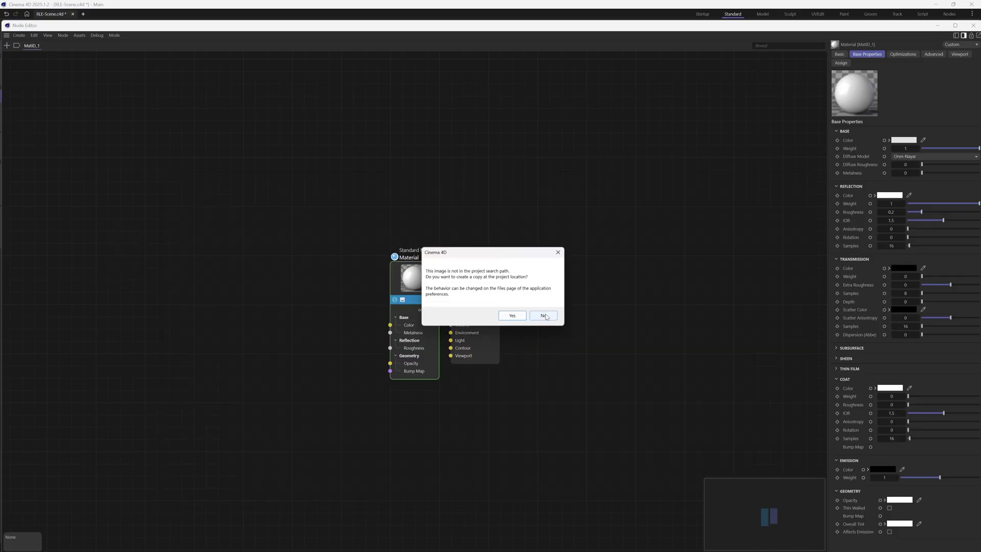
{"action": "left_click", "coordinate": [545, 316]}
{"action": "left_click", "coordinate": [545, 316]}
{"action": "left_click", "coordinate": [546, 317]}
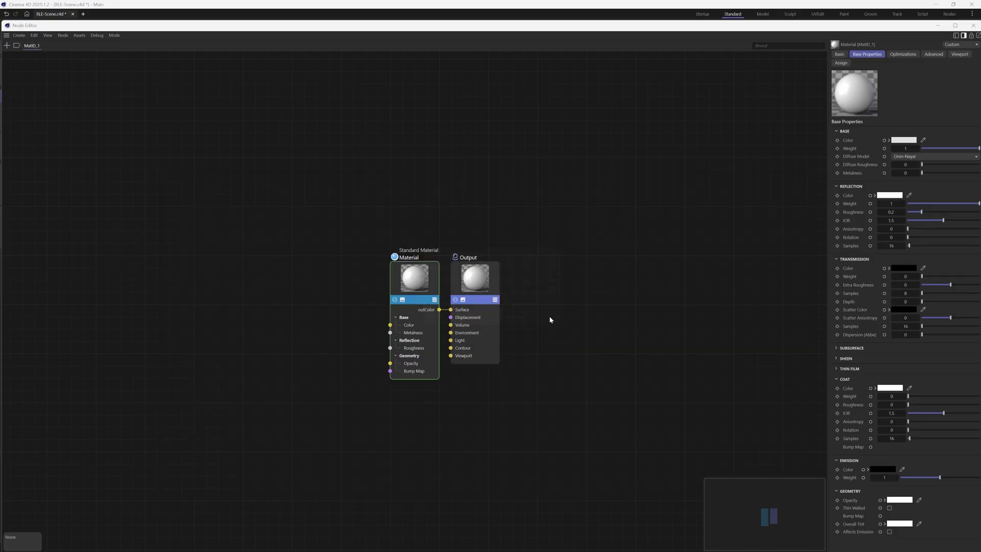
{"action": "left_click", "coordinate": [547, 318]}
{"action": "left_click", "coordinate": [547, 318]}
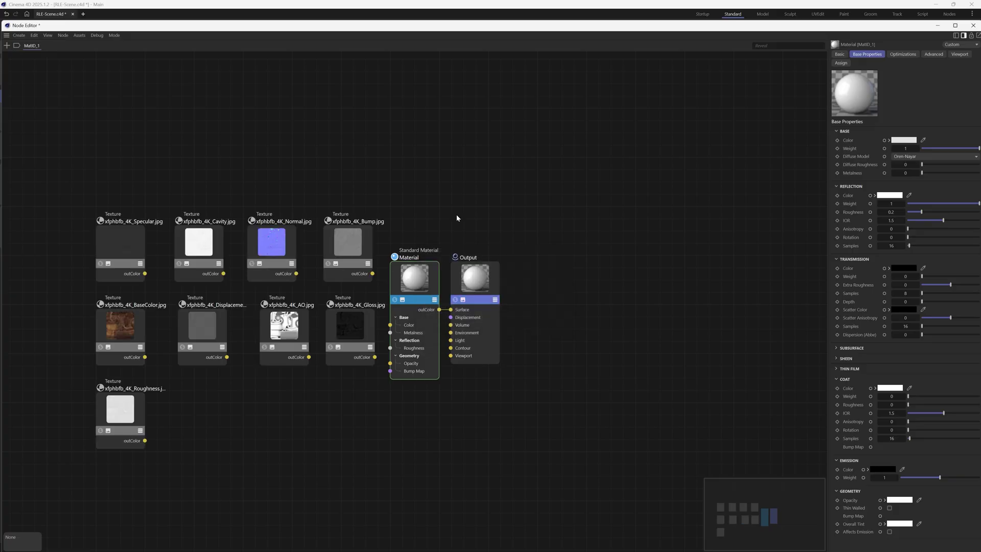
Step: Place the BaseColor texture node above the others and connect it to the Standard Material's base Color
{"action": "left_click_drag", "start_coordinate": [360, 161], "coordinate": [94, 381]}
{"action": "left_click_drag", "start_coordinate": [116, 344], "coordinate": [268, 159]}
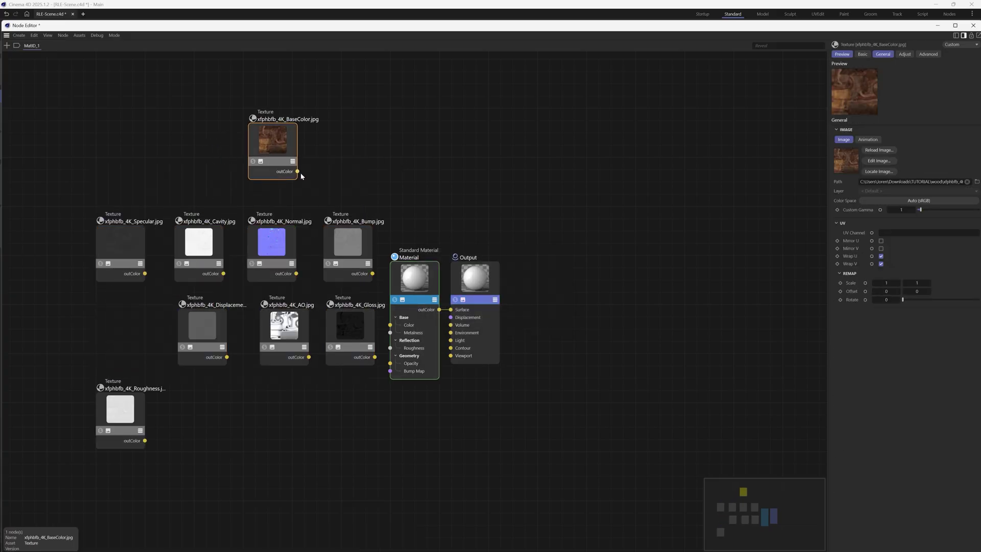
{"action": "left_click_drag", "start_coordinate": [377, 203], "coordinate": [392, 326]}
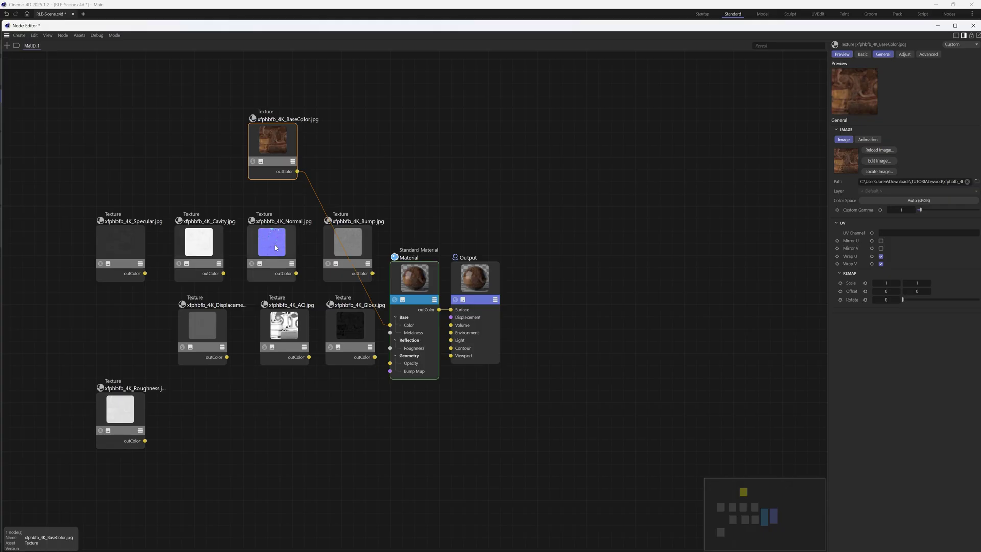
Step: Place the Normal texture node below the material and add a Displacement node beside it
{"action": "left_click_drag", "start_coordinate": [275, 247], "coordinate": [267, 458]}
{"action": "double_click", "coordinate": [345, 458]}
{"action": "type", "text": "d"}
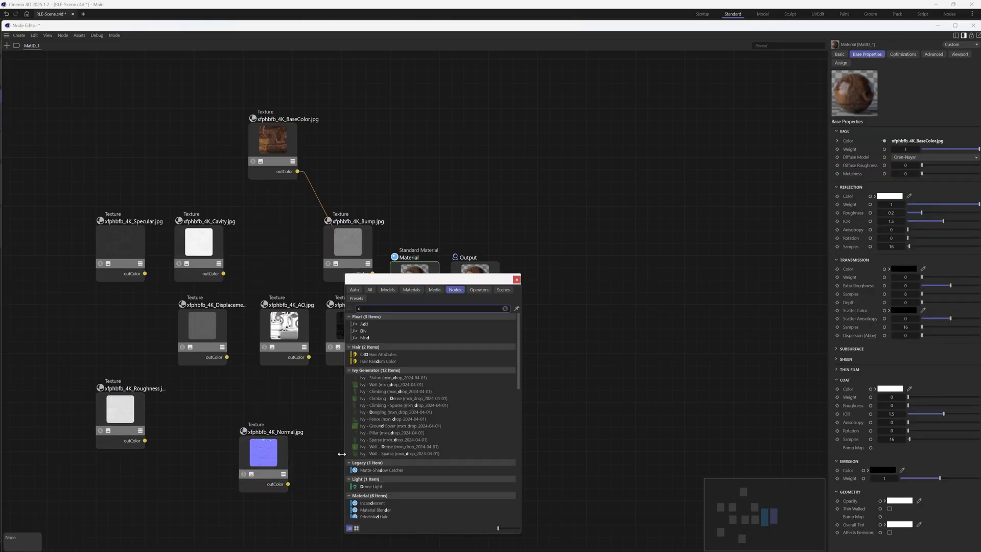
{"action": "type", "text": "is"}
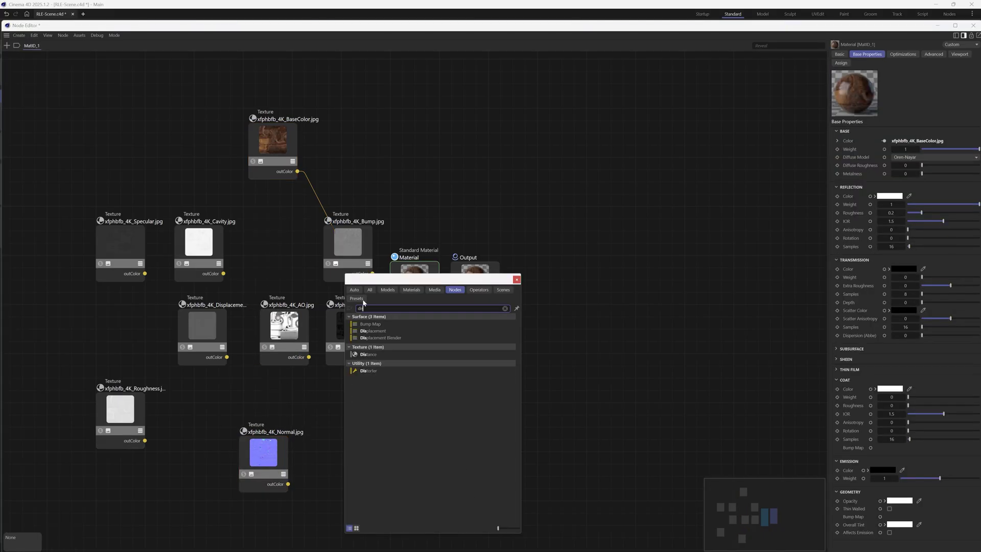
{"action": "left_click", "coordinate": [507, 332]}
Step: Add a Bump Map node below the material and feed the Bump texture into its input
{"action": "type", "text": "bum"}
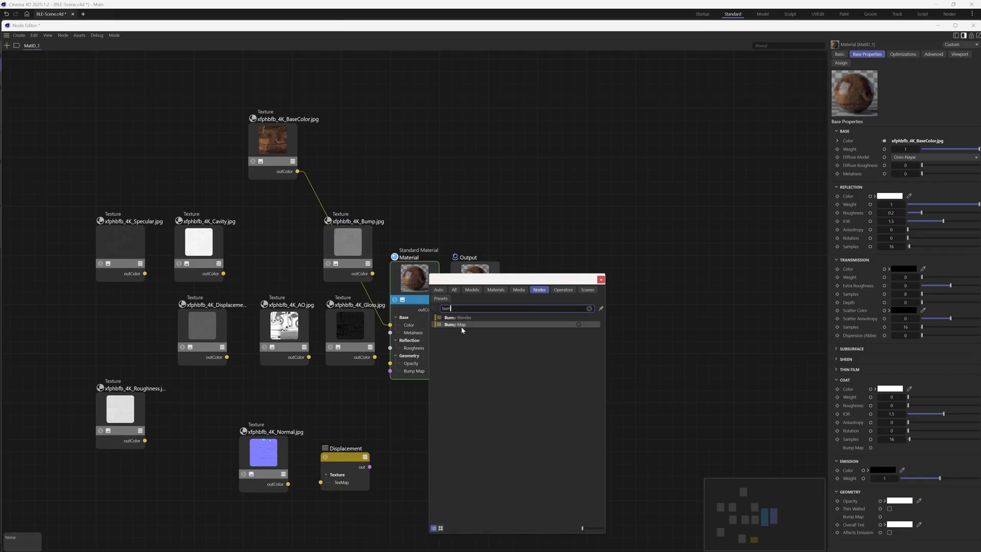
{"action": "left_click", "coordinate": [461, 325]}
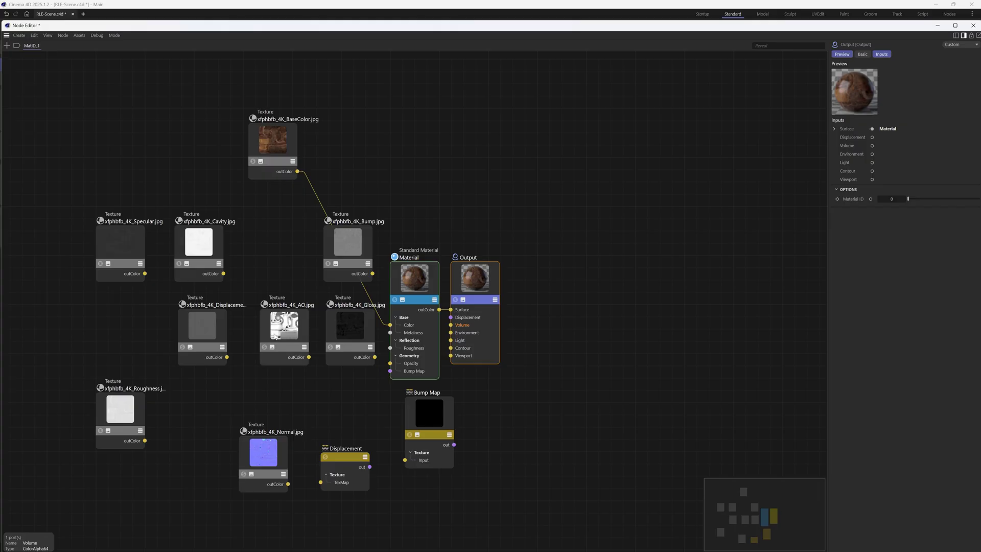
{"action": "left_click_drag", "start_coordinate": [365, 244], "coordinate": [410, 388]}
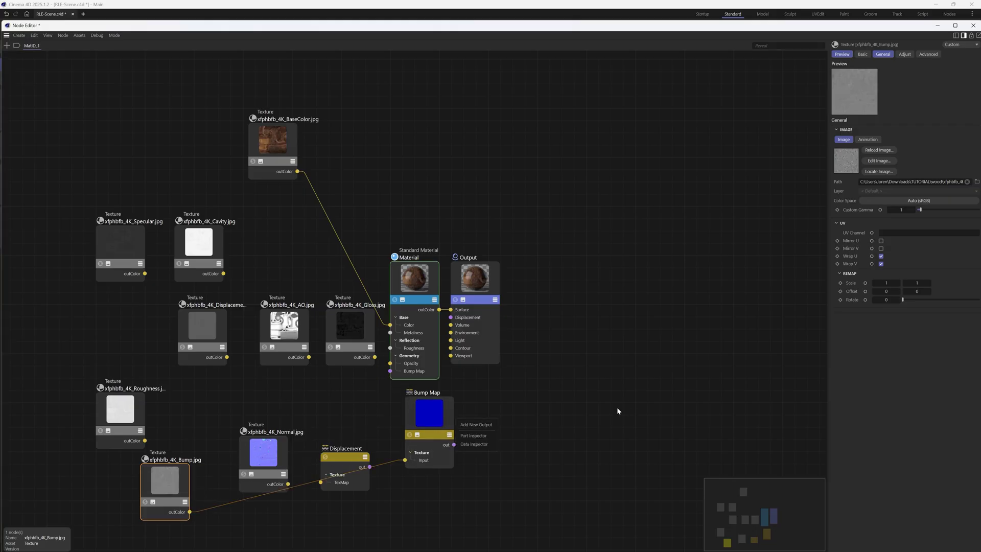
Step: Delete all added texture, Displacement and Bump Map nodes from the MatID_1 graph and clear the Node Editor from the scene view
{"action": "left_click_drag", "start_coordinate": [404, 93], "coordinate": [96, 453]}
{"action": "key", "text": "Delete"}
{"action": "left_click_drag", "start_coordinate": [562, 471], "coordinate": [233, 447]}
{"action": "key", "text": "Delete"}
{"action": "left_click_drag", "start_coordinate": [253, 504], "coordinate": [133, 436]}
{"action": "key", "text": "Delete"}
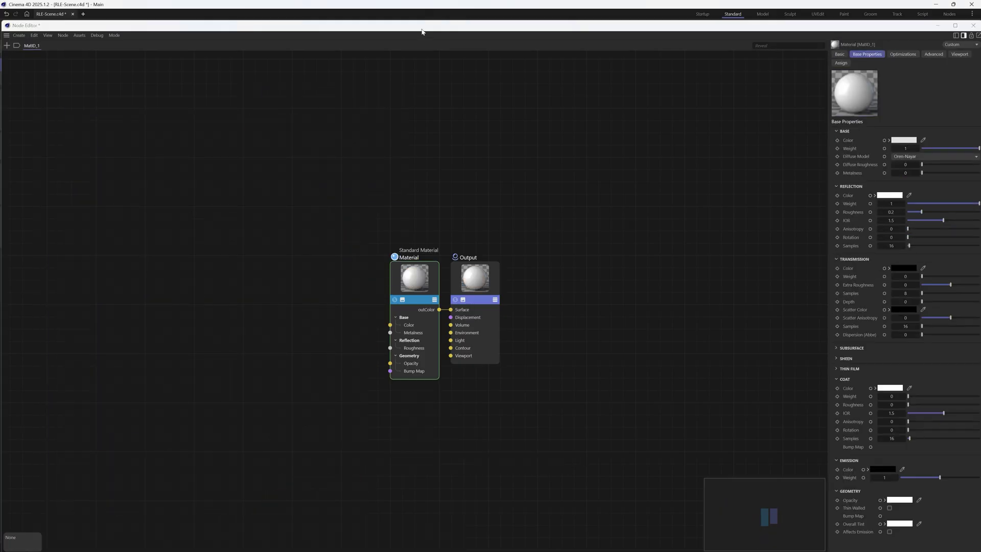
{"action": "left_click_drag", "start_coordinate": [420, 26], "coordinate": [980, 173]}
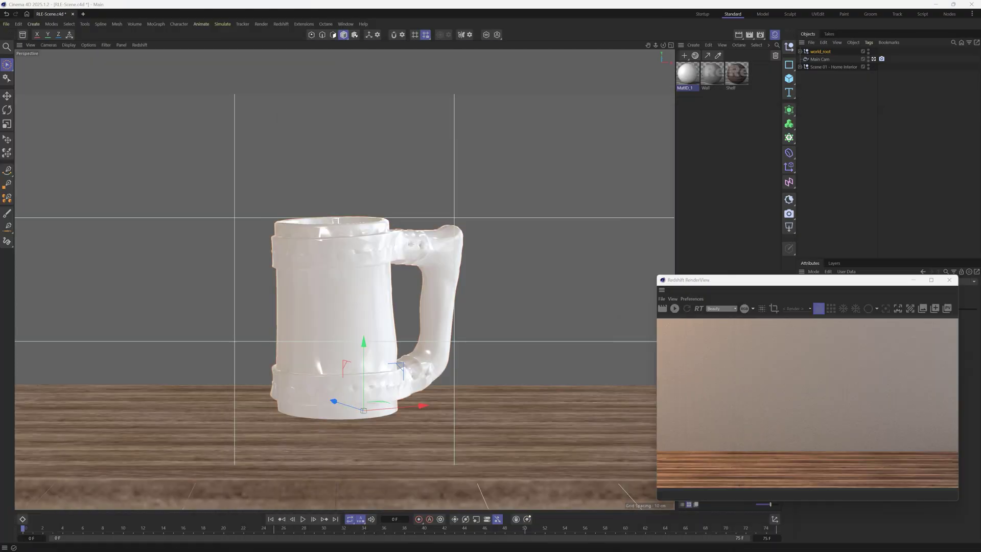
Step: Open the TexToMatO importer and set it to import all textures from a folder
{"action": "left_click", "coordinate": [306, 25]}
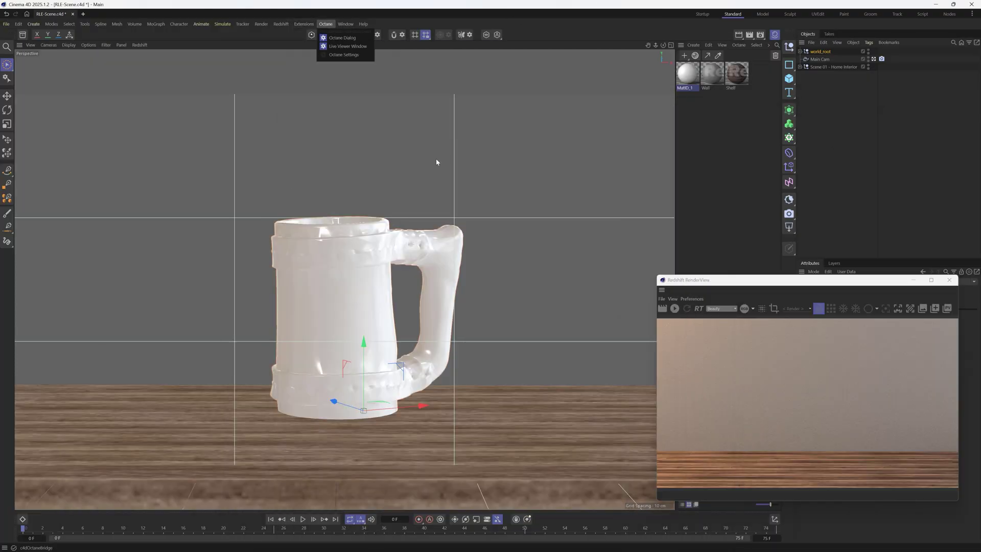
{"action": "left_click", "coordinate": [305, 24]}
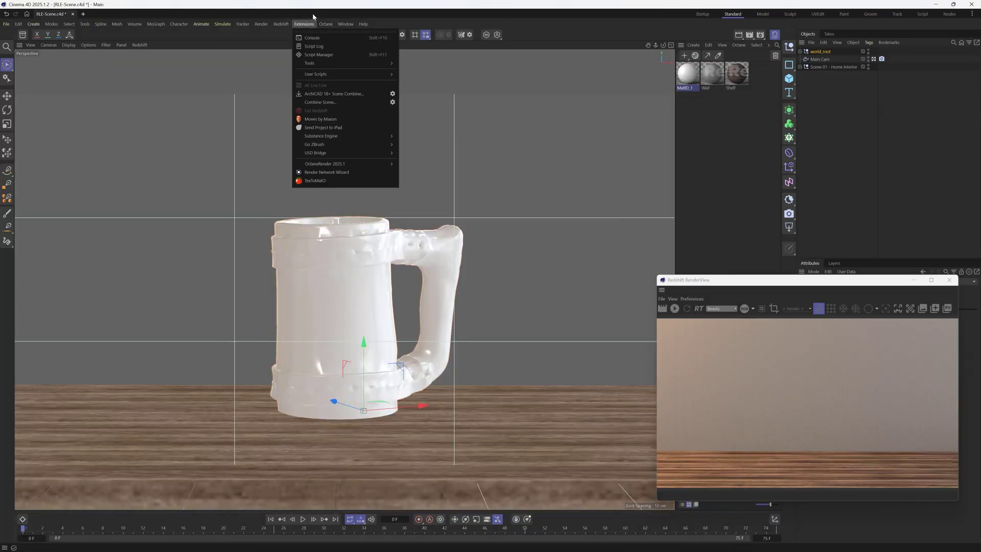
{"action": "left_click", "coordinate": [323, 180]}
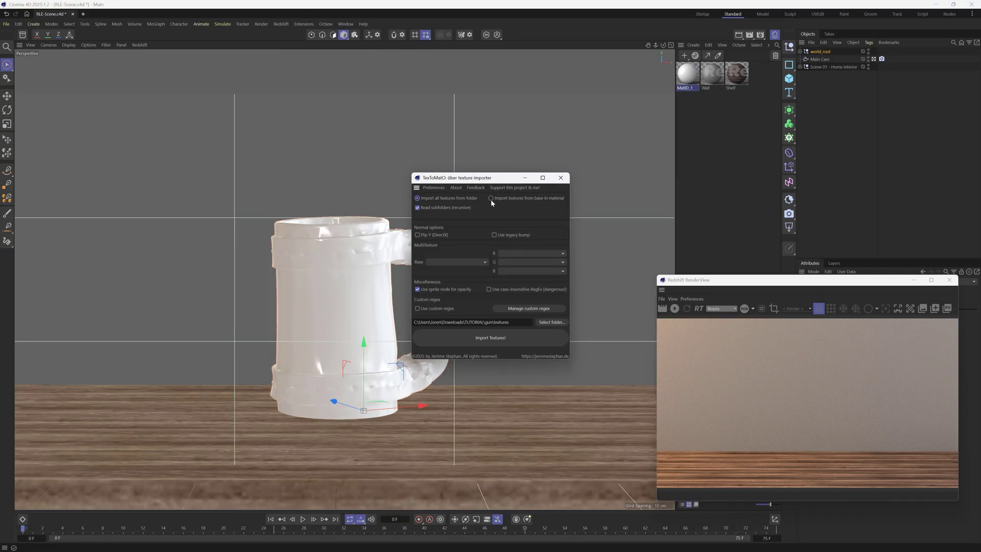
{"action": "left_click", "coordinate": [525, 200]}
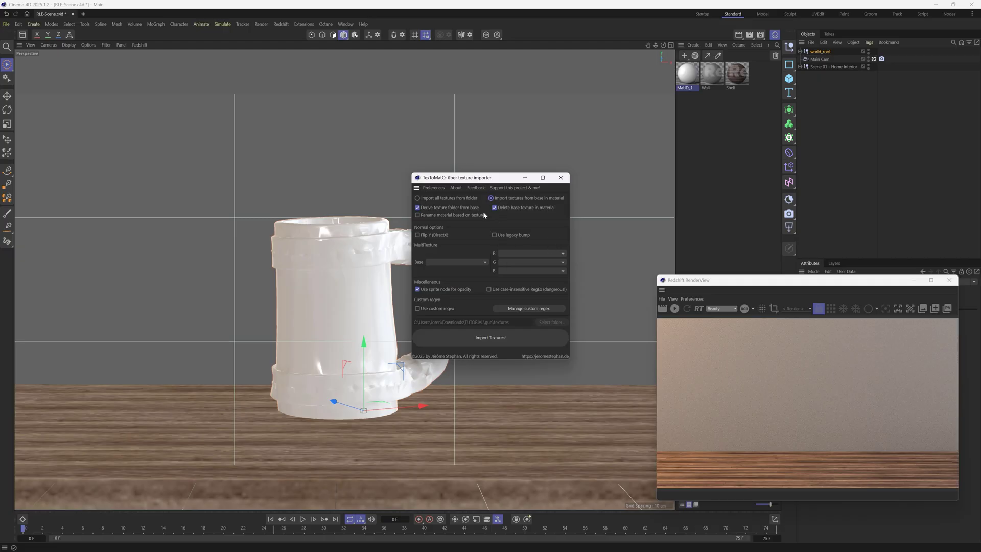
{"action": "left_click", "coordinate": [457, 198]}
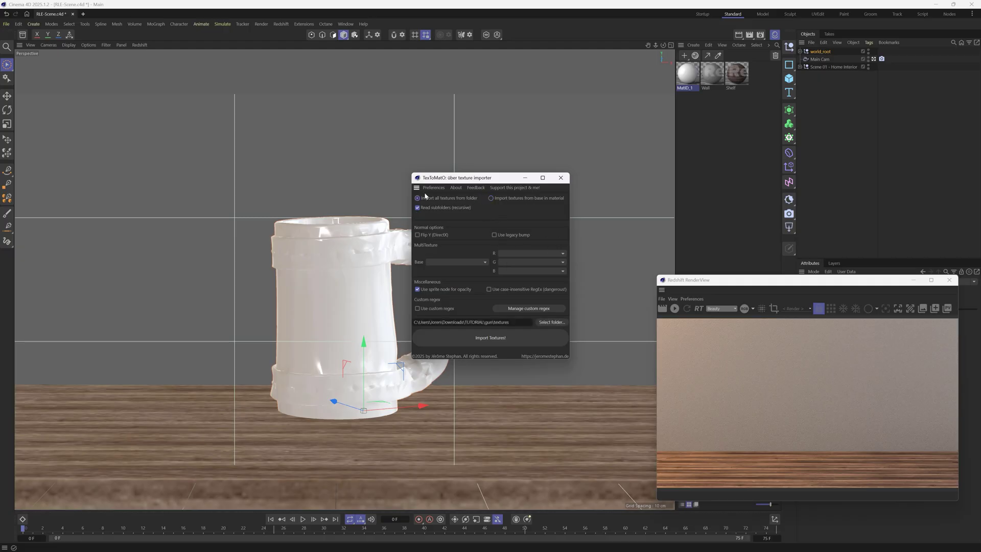
Step: Clear the texture folder path in TexToMatO and copy the path of the TUTORIAL\wood folder from File Explorer
{"action": "left_click_drag", "start_coordinate": [480, 179], "coordinate": [449, 143]}
{"action": "left_click_drag", "start_coordinate": [479, 287], "coordinate": [382, 289]}
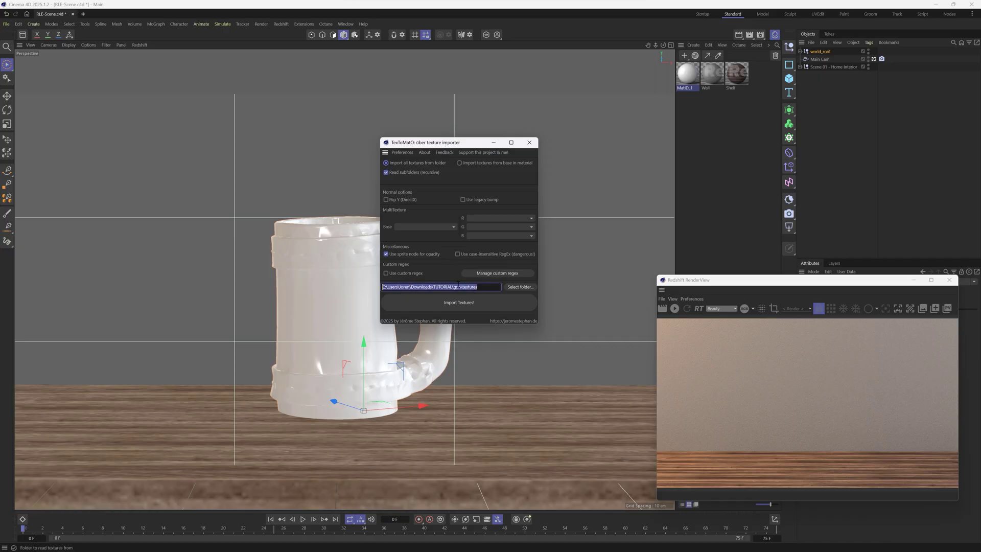
{"action": "key", "text": "BackSpace"}
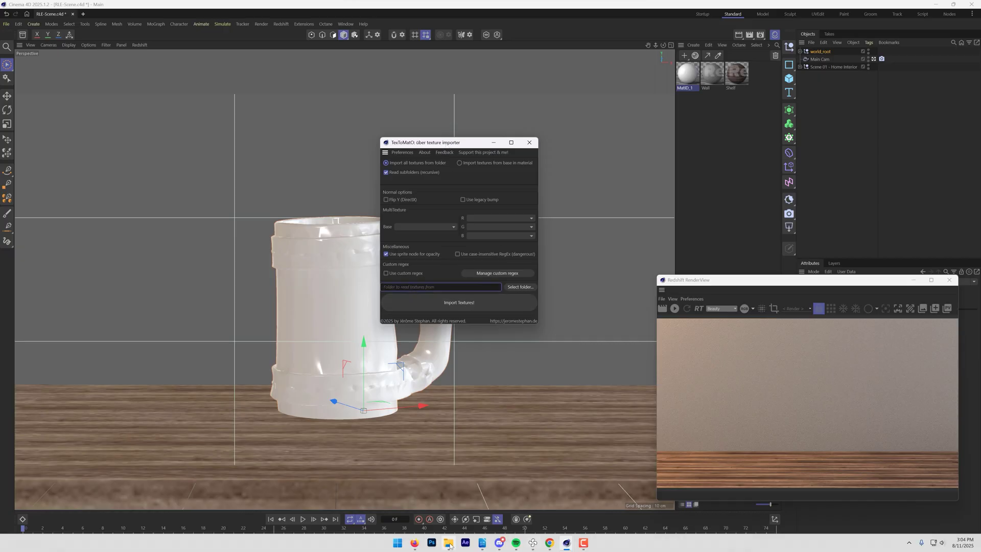
{"action": "left_click", "coordinate": [449, 543]}
{"action": "left_click", "coordinate": [417, 202]}
{"action": "key", "text": "ctrl+c"}
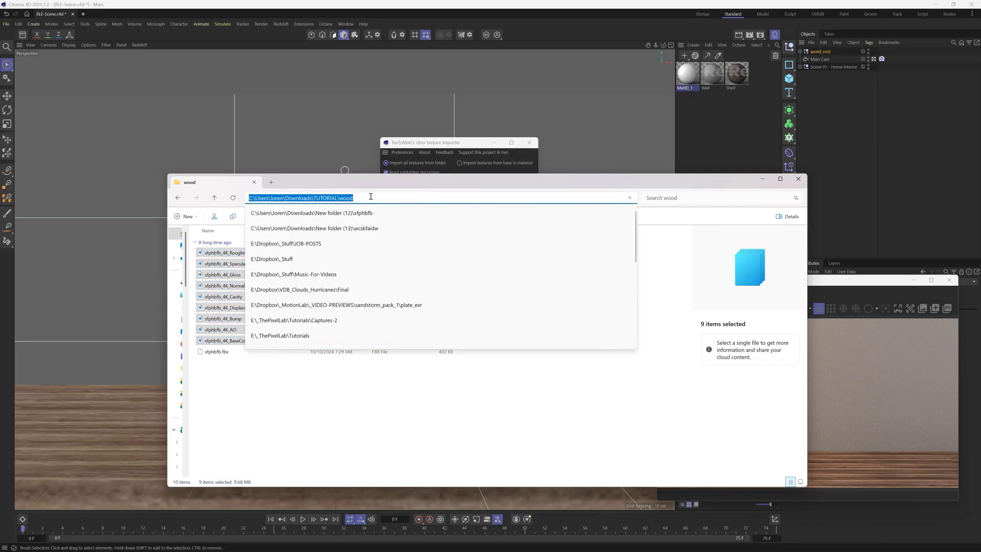
{"action": "left_click", "coordinate": [434, 159]}
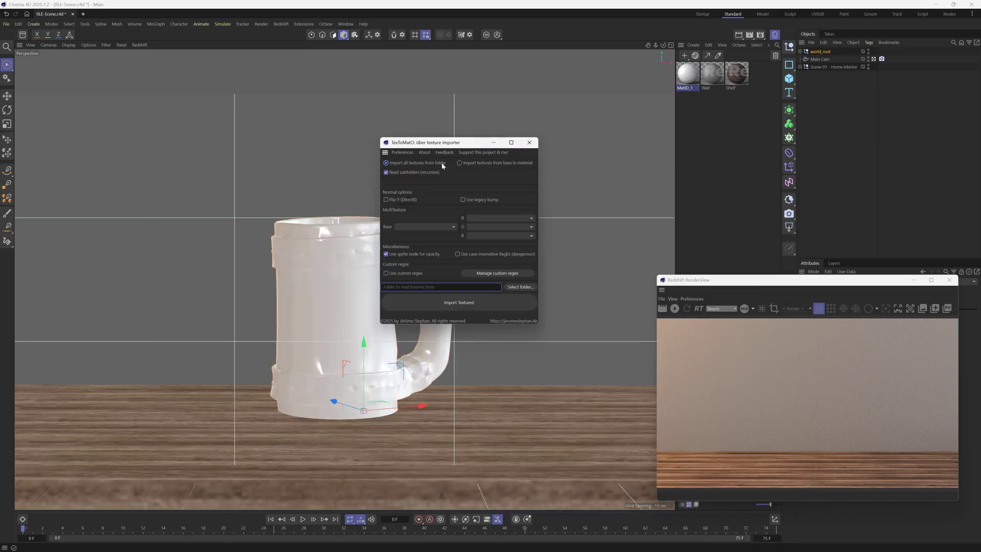
Step: Set TexToMatO's source folder to the copied TUTORIAL\wood path, import the textures as a new material, and close the importer
{"action": "left_click", "coordinate": [459, 287]}
{"action": "key", "text": "ctrl+v"}
{"action": "left_click", "coordinate": [464, 307]}
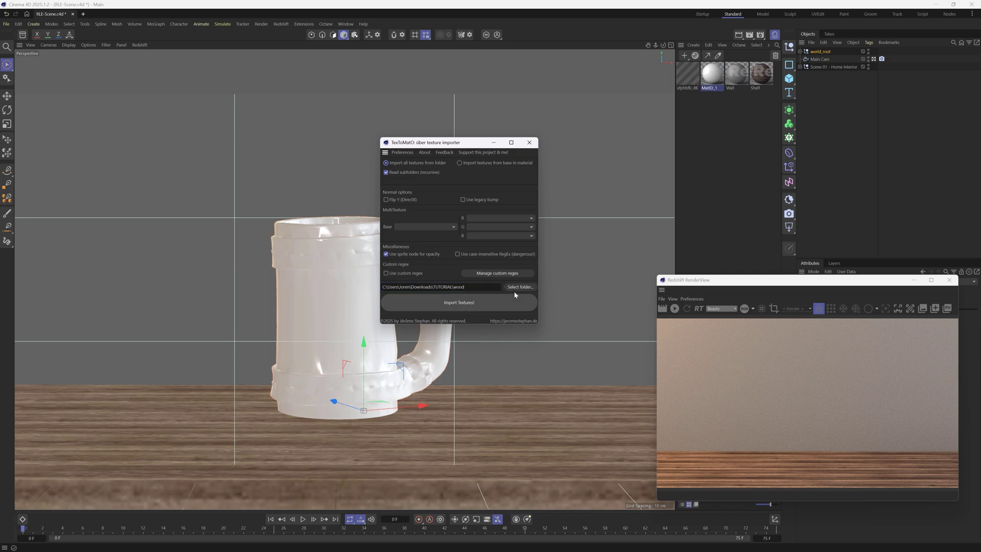
{"action": "left_click", "coordinate": [535, 143]}
Step: Open the imported wood material's node graph and move the Output node away from the texture nodes to review the connections
{"action": "left_click", "coordinate": [693, 75]}
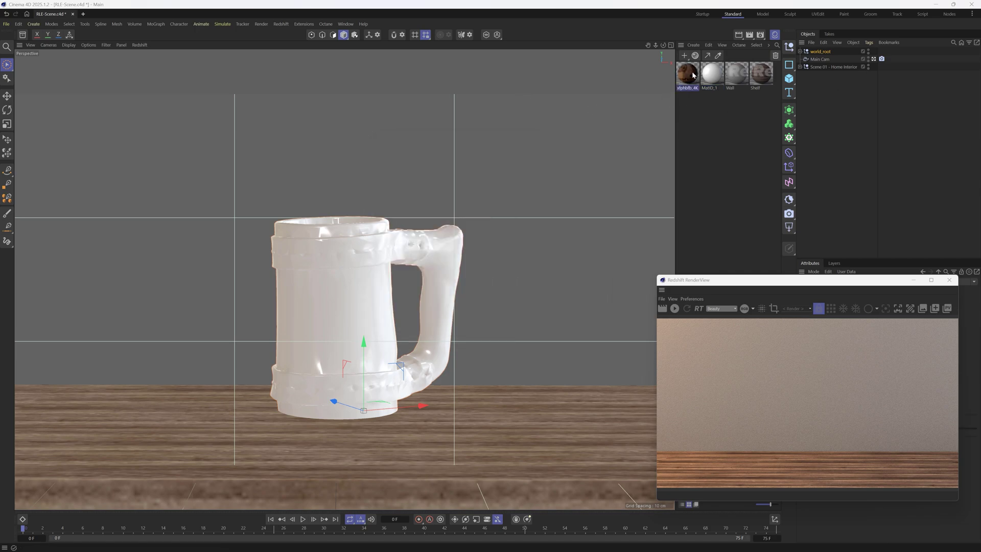
{"action": "double_click", "coordinate": [693, 75]}
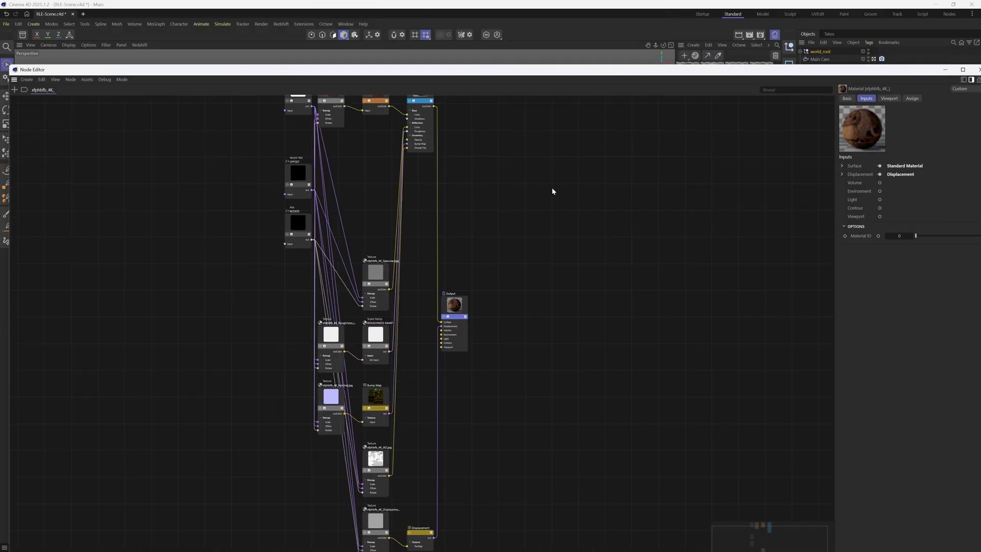
{"action": "left_click_drag", "start_coordinate": [465, 365], "coordinate": [575, 307]}
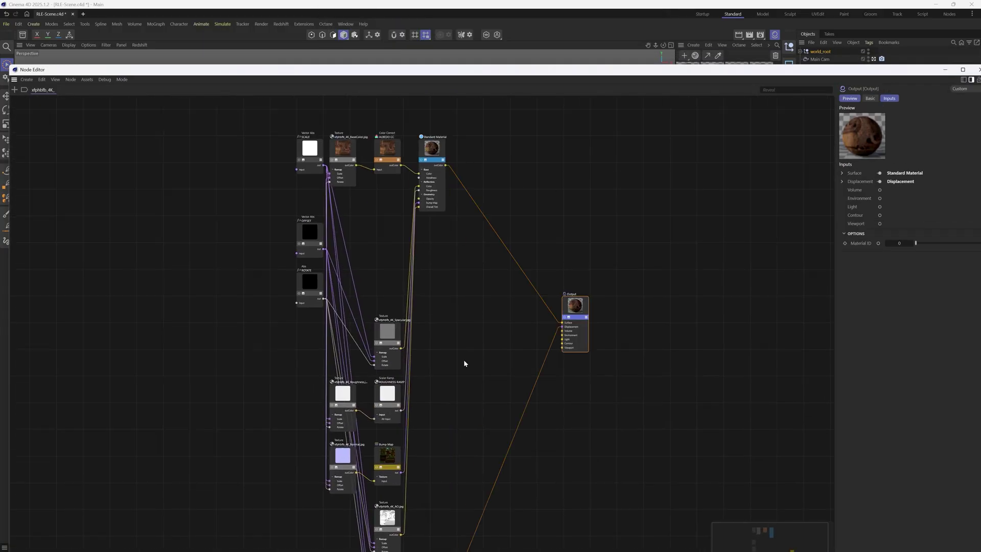
{"action": "middle_click_drag", "start_coordinate": [464, 360], "coordinate": [483, 242]}
{"action": "left_click", "coordinate": [454, 476]}
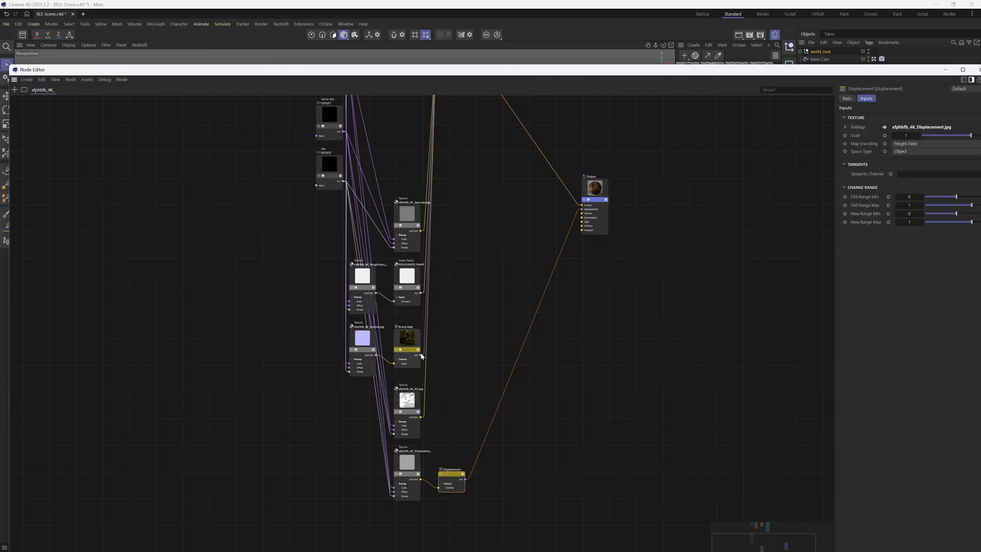
{"action": "middle_click_drag", "start_coordinate": [489, 296], "coordinate": [514, 410]}
Step: Spread the ROTATE, OFFSET and SCALE nodes out, away from the texture nodes they control
{"action": "left_click_drag", "start_coordinate": [355, 269], "coordinate": [270, 284]}
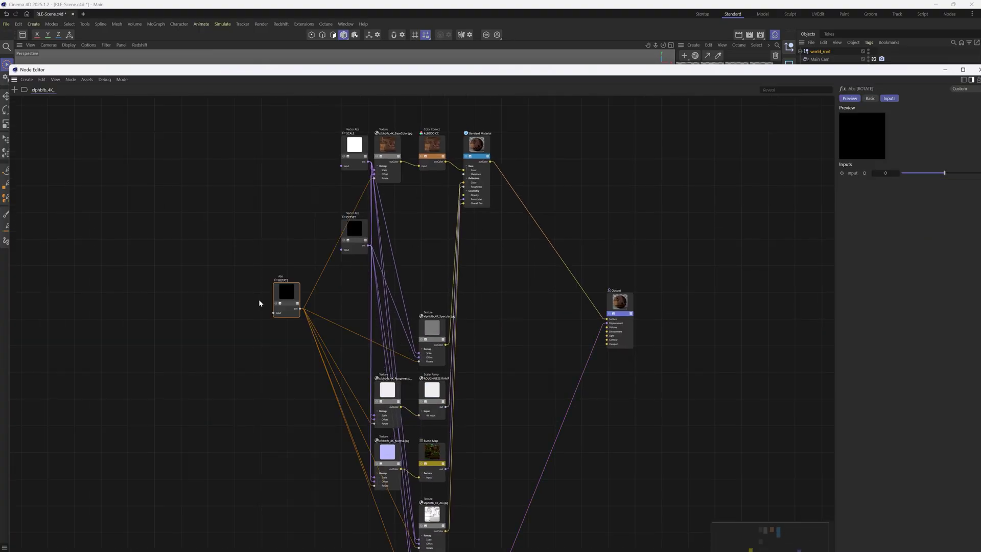
{"action": "left_click_drag", "start_coordinate": [354, 225], "coordinate": [315, 219]}
{"action": "left_click_drag", "start_coordinate": [355, 144], "coordinate": [293, 144]}
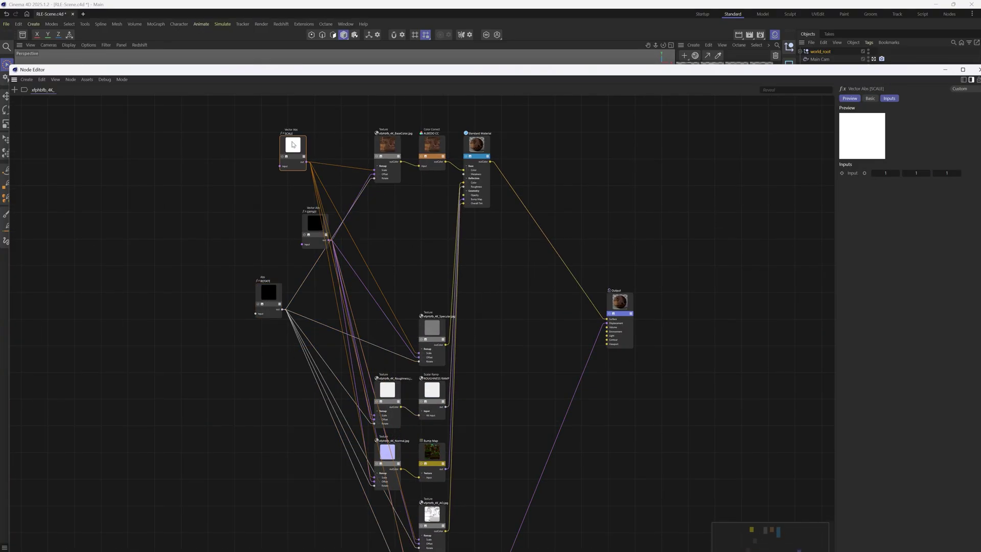
{"action": "left_click_drag", "start_coordinate": [548, 156], "coordinate": [550, 205]}
{"action": "middle_click_drag", "start_coordinate": [551, 205], "coordinate": [552, 212]}
Step: Examine the settings of the BaseColor texture and the ALBEDO CC Color Correct node, undo the trial contrast change, and close the Node Editor
{"action": "left_click", "coordinate": [396, 153]}
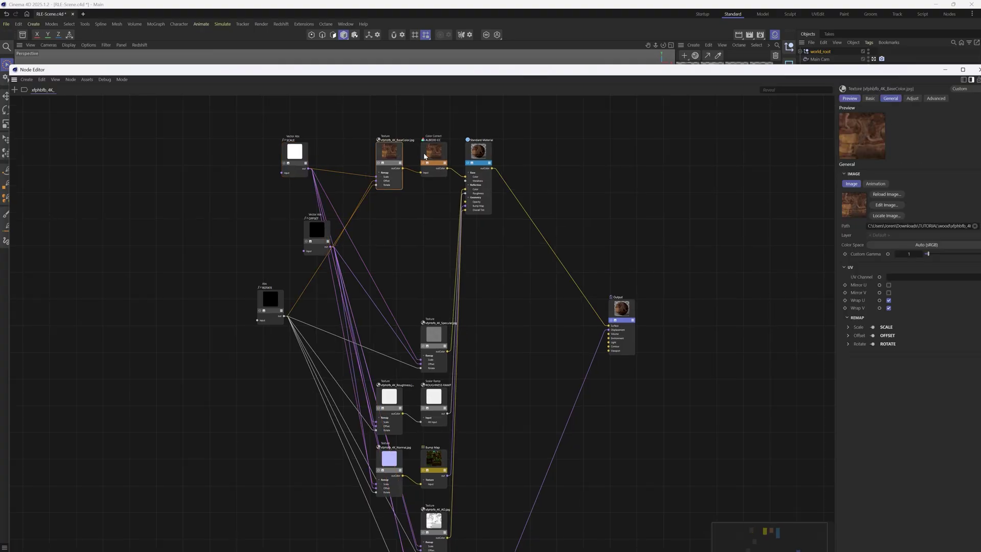
{"action": "left_click", "coordinate": [429, 152]}
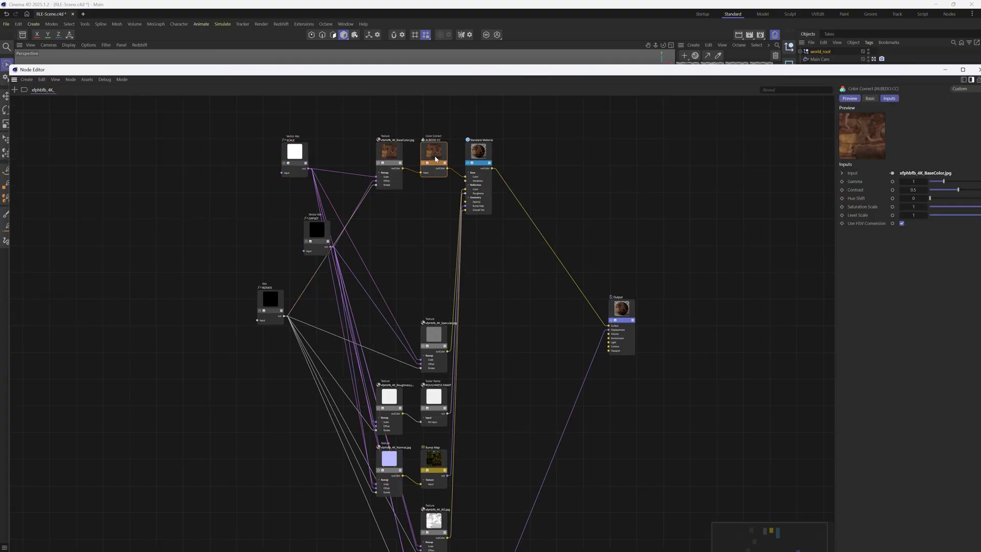
{"action": "left_click", "coordinate": [952, 189]}
{"action": "key", "text": "ctrl+z"}
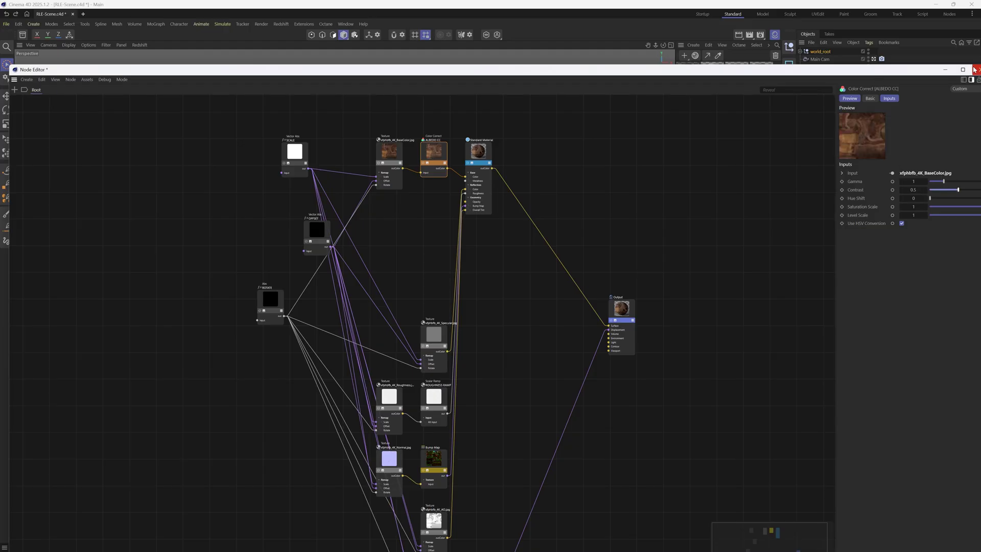
{"action": "left_click", "coordinate": [975, 70]}
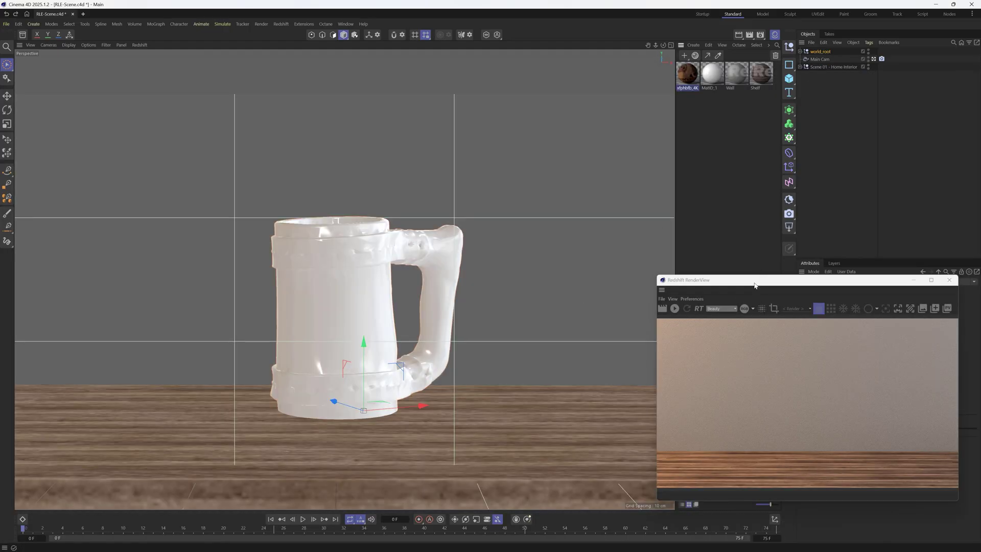
Step: Preview the mug in Redshift RenderView with the imported wood material replacing MatID_1, and delete the mug and its materials
{"action": "left_click_drag", "start_coordinate": [755, 285], "coordinate": [610, 219]}
{"action": "left_click", "coordinate": [529, 242]}
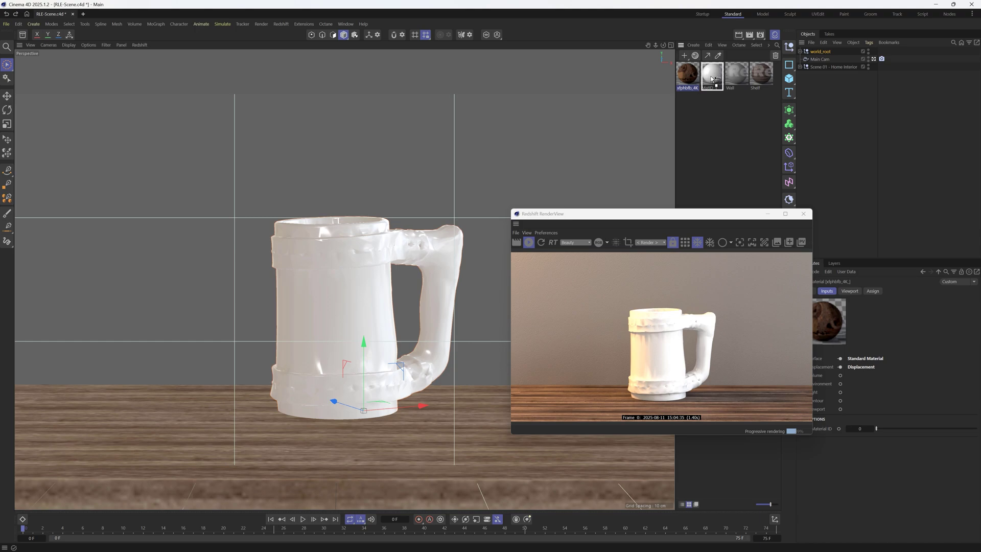
{"action": "key", "text": "Delete"}
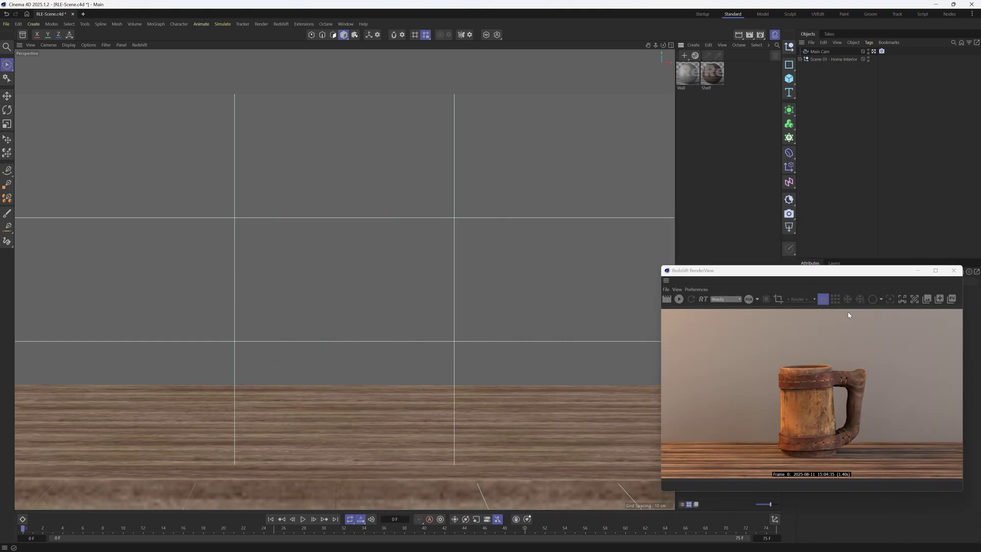
Step: Switch to File Explorer and examine the texture files in the TUTORIAL\gun\textures folder
{"action": "mouse_move", "coordinate": [418, 543]}
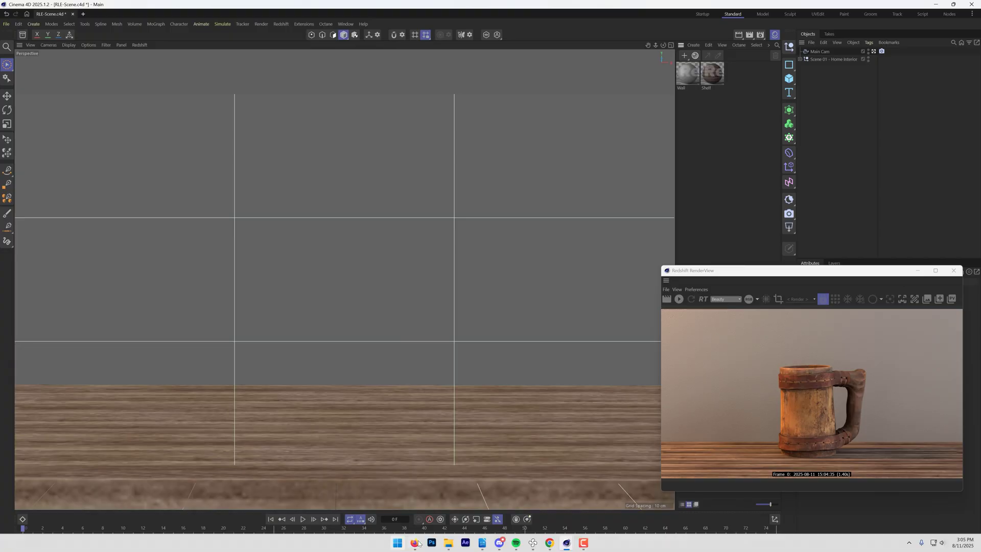
{"action": "left_click", "coordinate": [446, 545]}
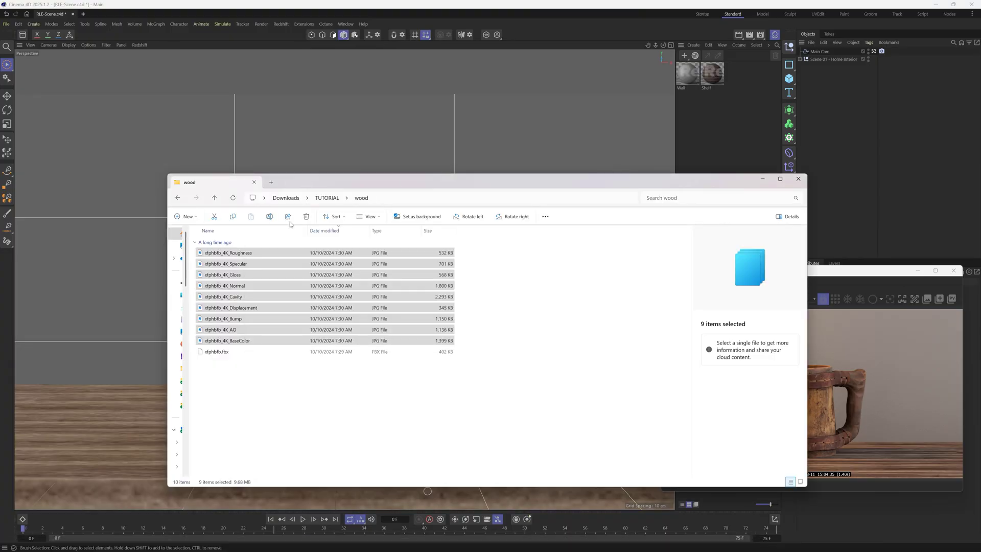
{"action": "left_click", "coordinate": [322, 198]}
{"action": "double_click", "coordinate": [211, 264]}
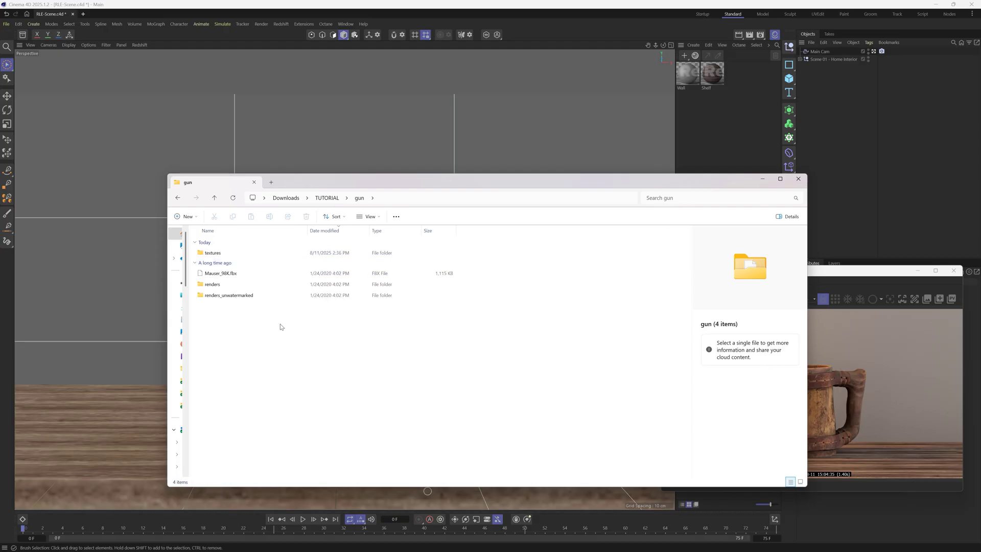
{"action": "double_click", "coordinate": [232, 255]}
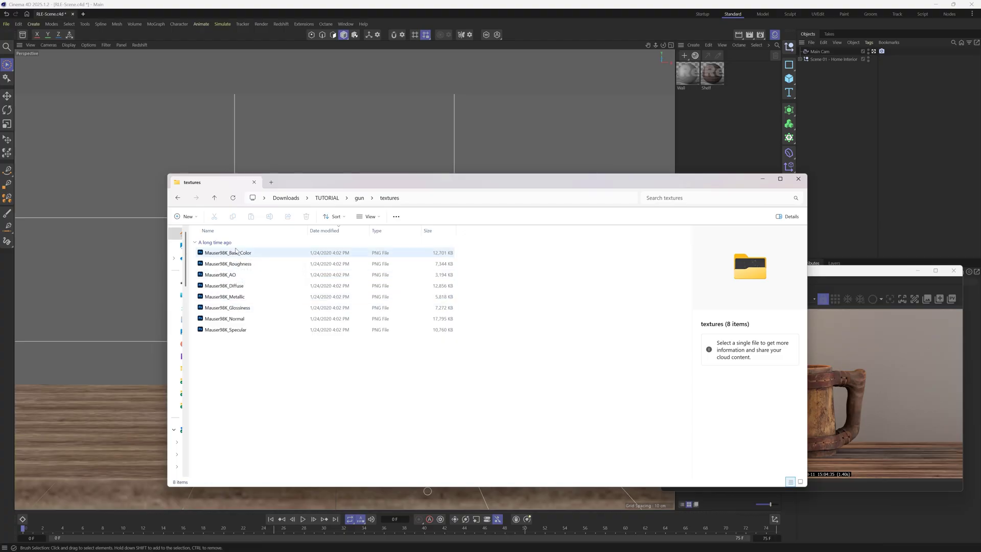
{"action": "mouse_move", "coordinate": [304, 184]}
{"action": "left_mouse_down"}
{"action": "mouse_move", "coordinate": [298, 253]}
{"action": "mouse_move", "coordinate": [310, 174]}
{"action": "left_mouse_up"}
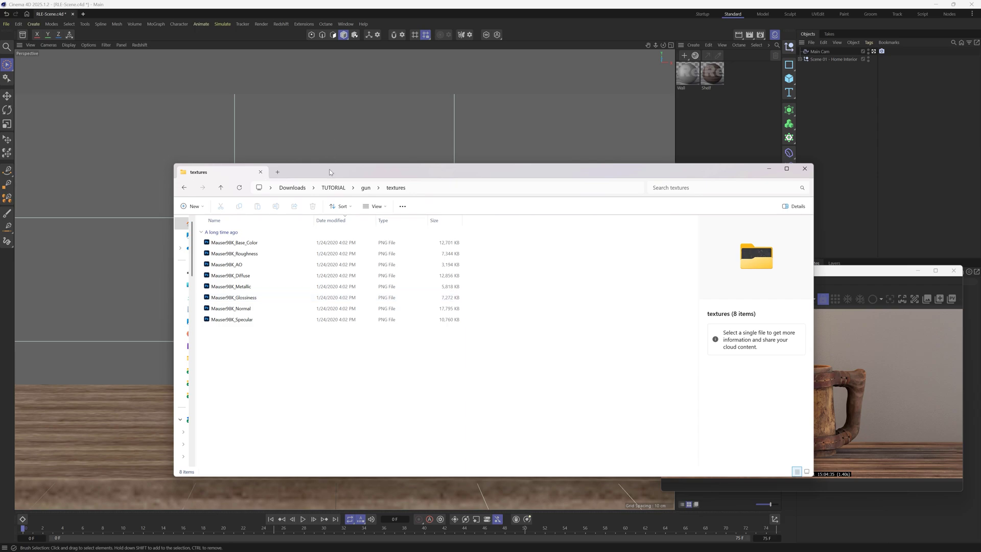
{"action": "mouse_move", "coordinate": [330, 172]}
{"action": "left_mouse_down"}
{"action": "mouse_move", "coordinate": [346, 182]}
{"action": "mouse_move", "coordinate": [349, 169]}
{"action": "left_mouse_up"}
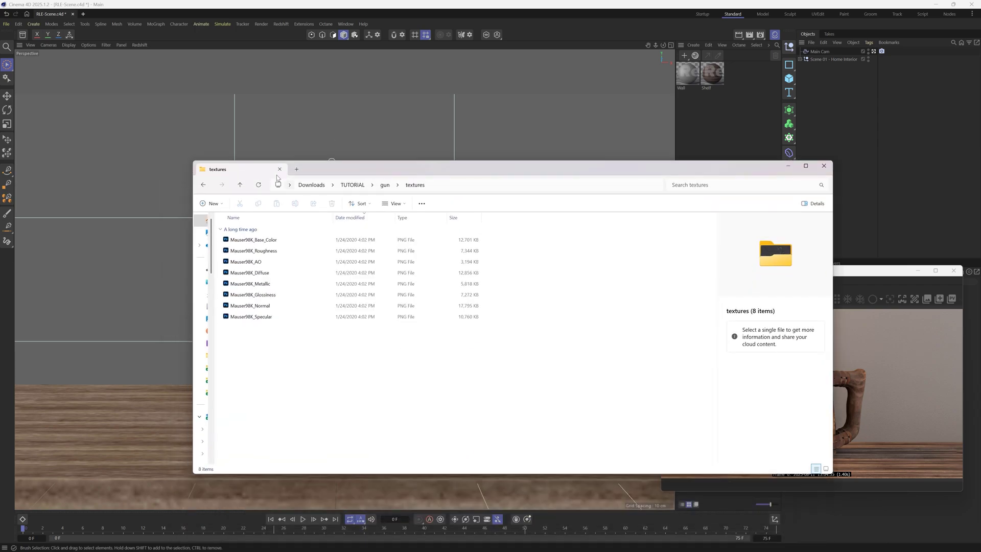
Step: Import Mauser_98K.fbx from the gun folder into the Cinema 4D scene
{"action": "left_click", "coordinate": [204, 185]}
{"action": "left_click_drag", "start_coordinate": [247, 260], "coordinate": [156, 260]}
{"action": "left_click", "coordinate": [174, 353]}
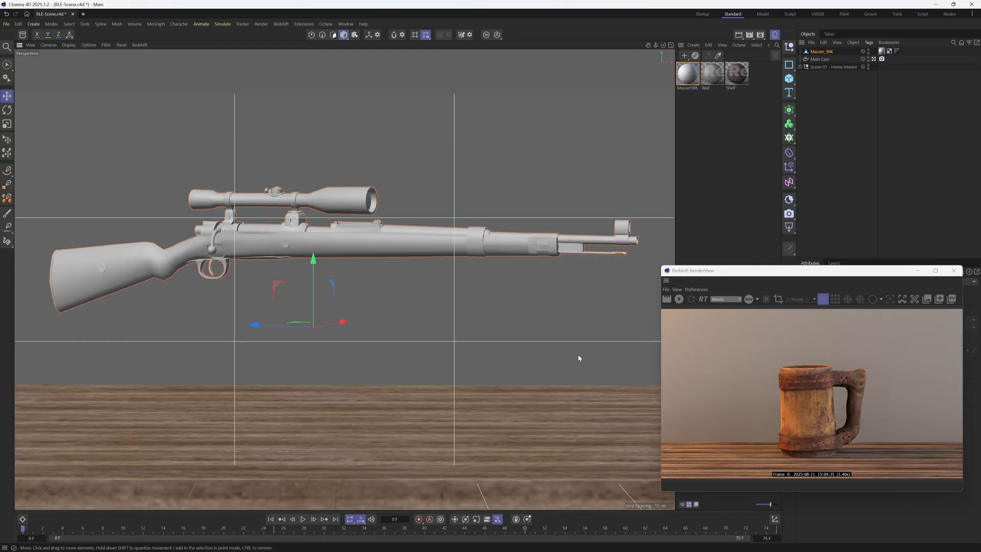
Step: Open TexToMatO again and copy the path of the TUTORIAL\gun\textures folder from File Explorer
{"action": "left_click", "coordinate": [301, 24]}
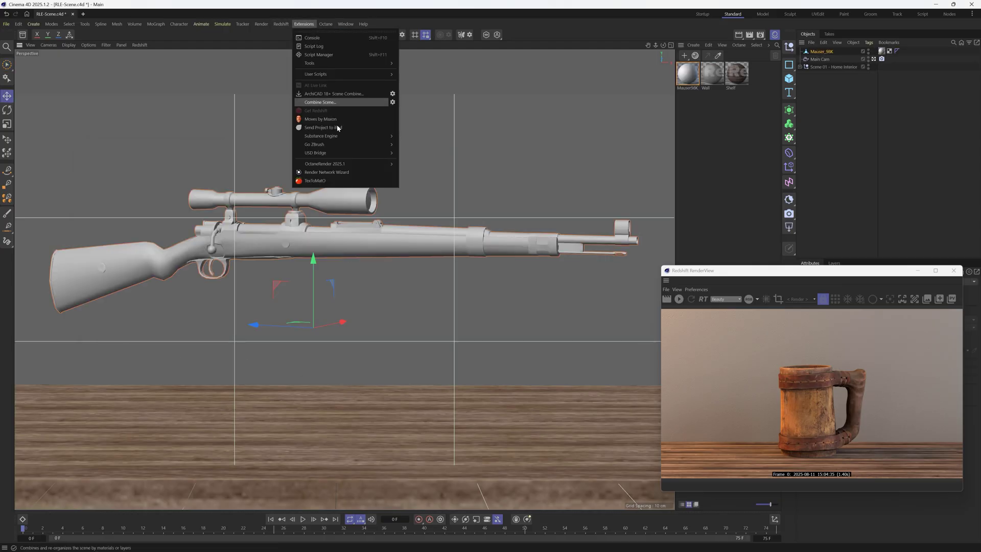
{"action": "left_click", "coordinate": [340, 182]}
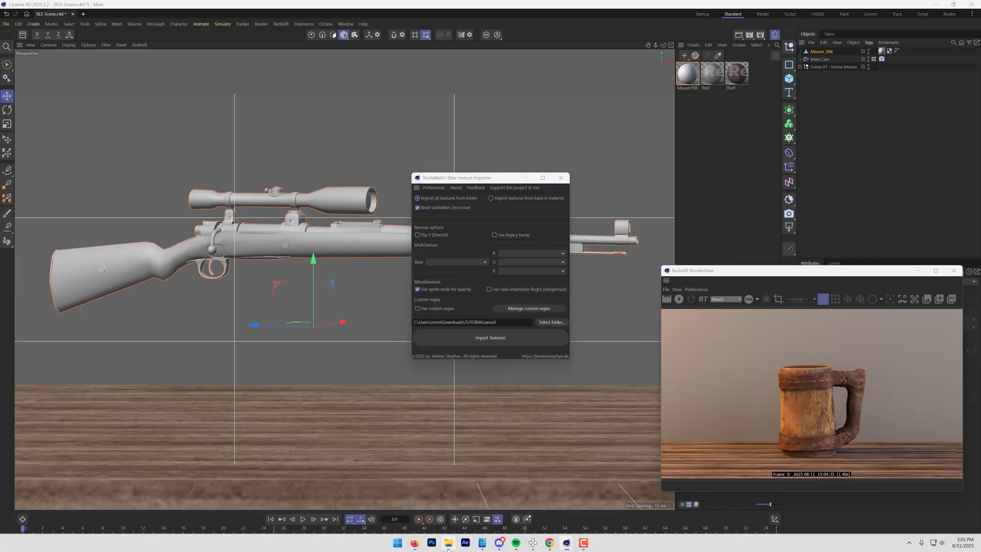
{"action": "left_click", "coordinate": [448, 543]}
{"action": "double_click", "coordinate": [247, 240]}
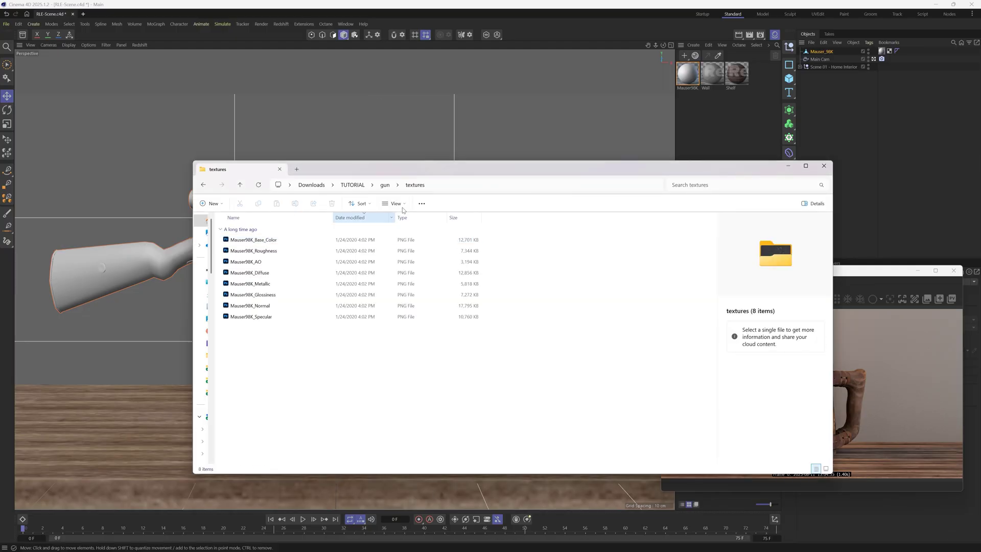
{"action": "left_click", "coordinate": [449, 185]}
{"action": "key", "text": "ctrl+c"}
{"action": "key", "text": "alt+Tab"}
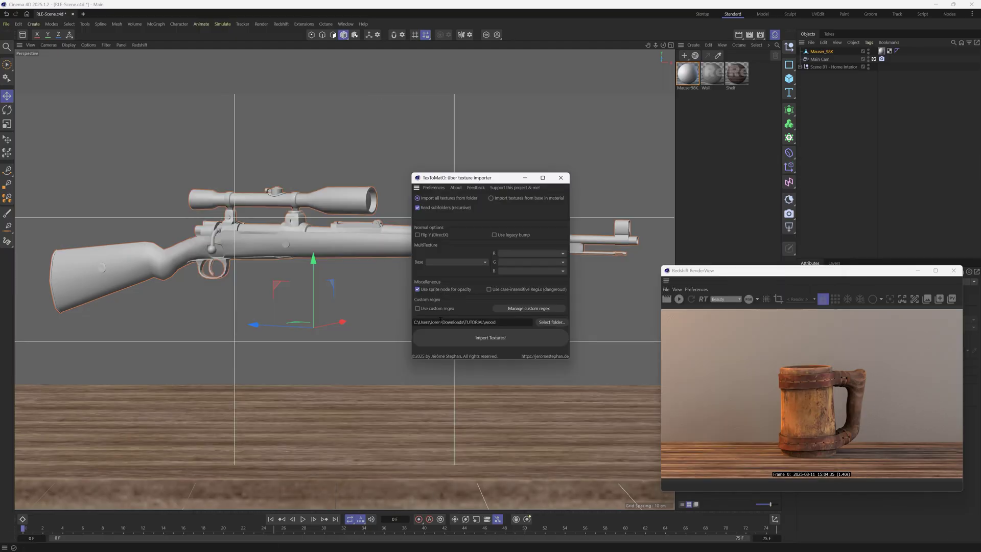
Step: Replace TexToMatO's source folder with the TUTORIAL\gun\textures path, import the textures as a new material, and close the importer
{"action": "double_click", "coordinate": [504, 322]}
{"action": "key", "text": "ctrl+v"}
{"action": "left_click", "coordinate": [465, 345]}
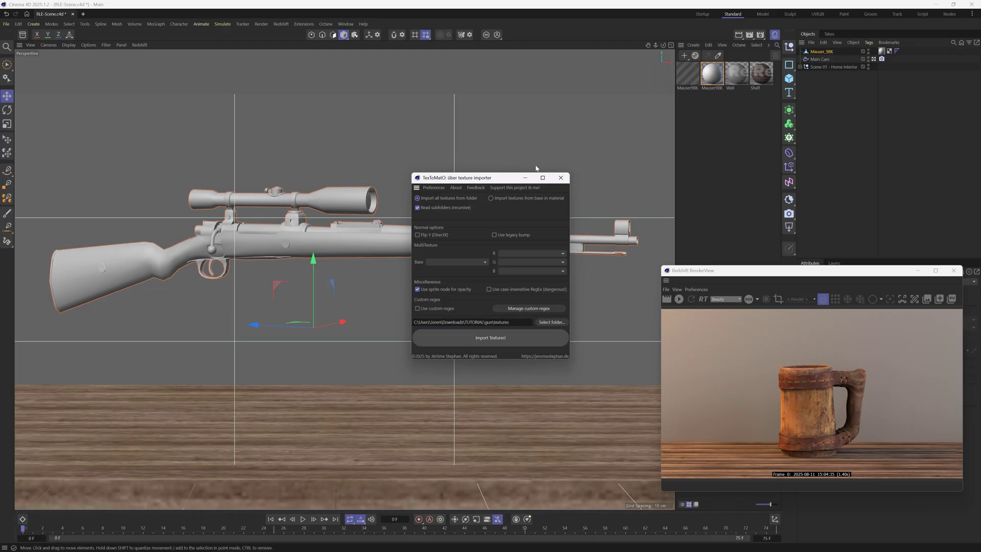
{"action": "left_click", "coordinate": [561, 178]}
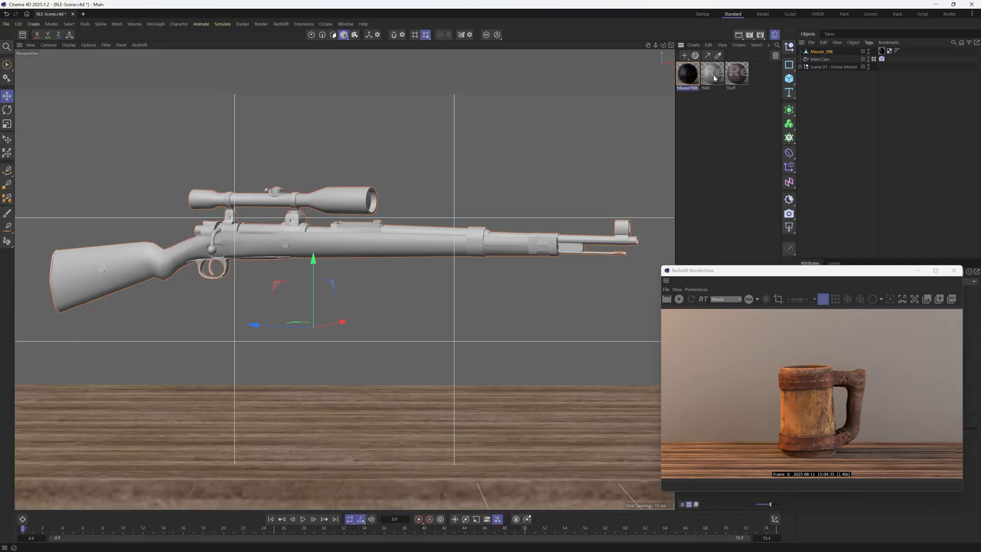
Step: Start an interactive Redshift render of the rifle and frame it more closely, with the render window clear of the material list
{"action": "left_click_drag", "start_coordinate": [696, 270], "coordinate": [590, 159]}
{"action": "left_click", "coordinate": [572, 188]}
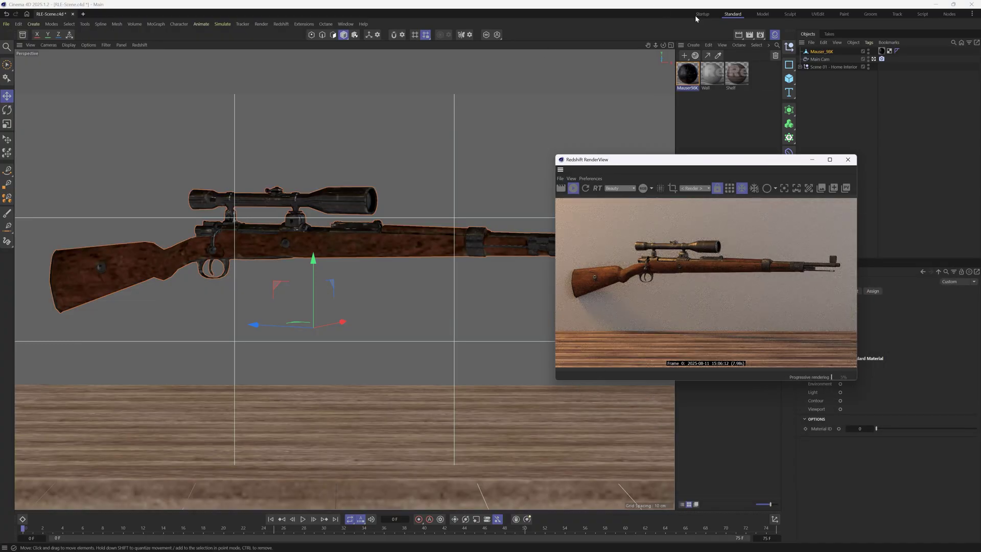
{"action": "left_click_drag", "start_coordinate": [649, 45], "coordinate": [582, 57]}
{"action": "left_click_drag", "start_coordinate": [582, 57], "coordinate": [570, 61]}
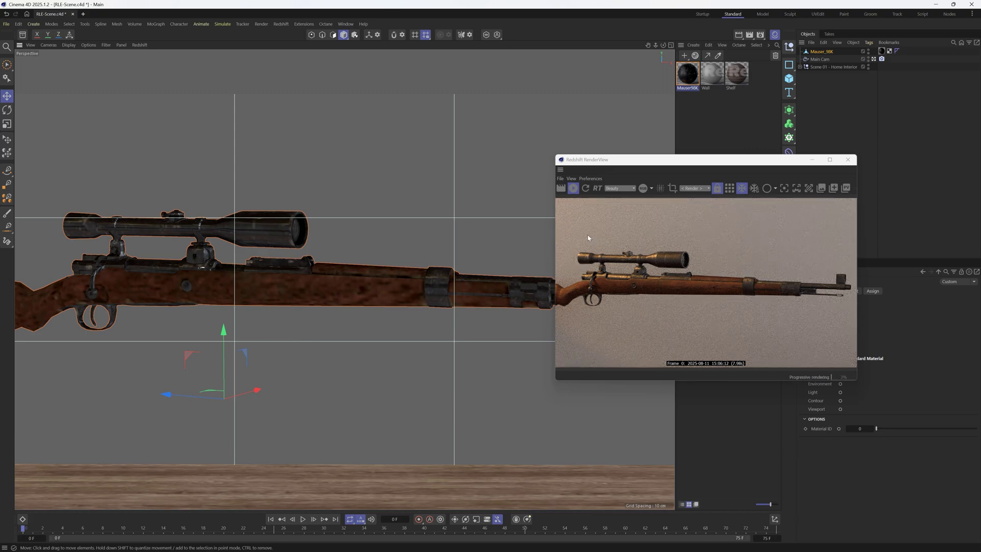
{"action": "left_click_drag", "start_coordinate": [733, 166], "coordinate": [731, 178]}
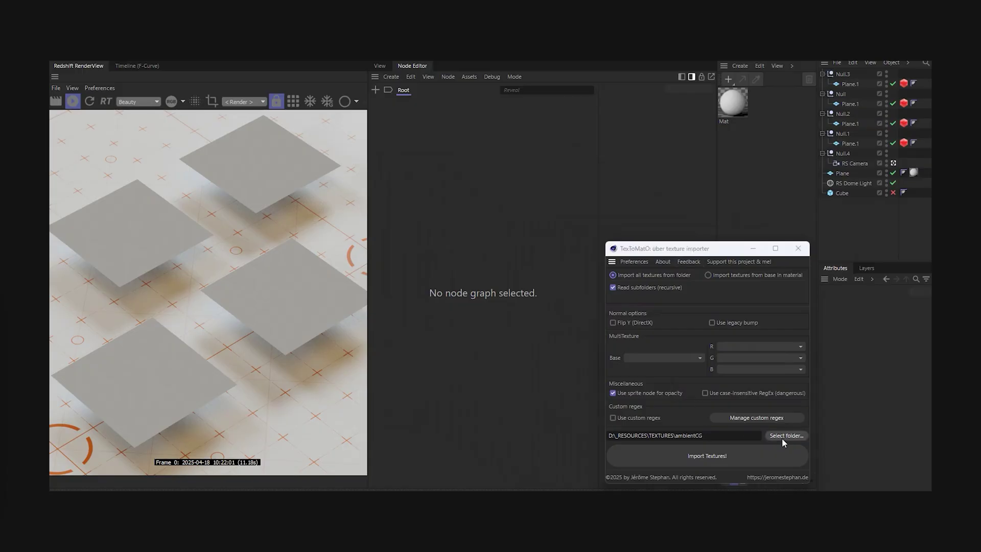
Step: Set TexToMatO's source folder to D:\_RESOURCES\TEXTURES\ambientCG, import all its texture sets as materials, and close the importer
{"action": "left_click", "coordinate": [782, 438]}
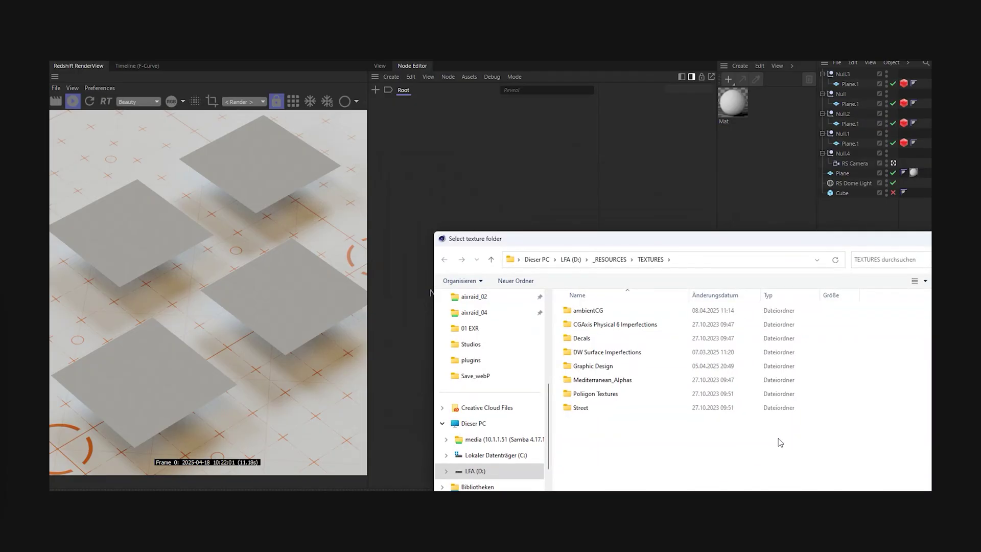
{"action": "double_click", "coordinate": [613, 312]}
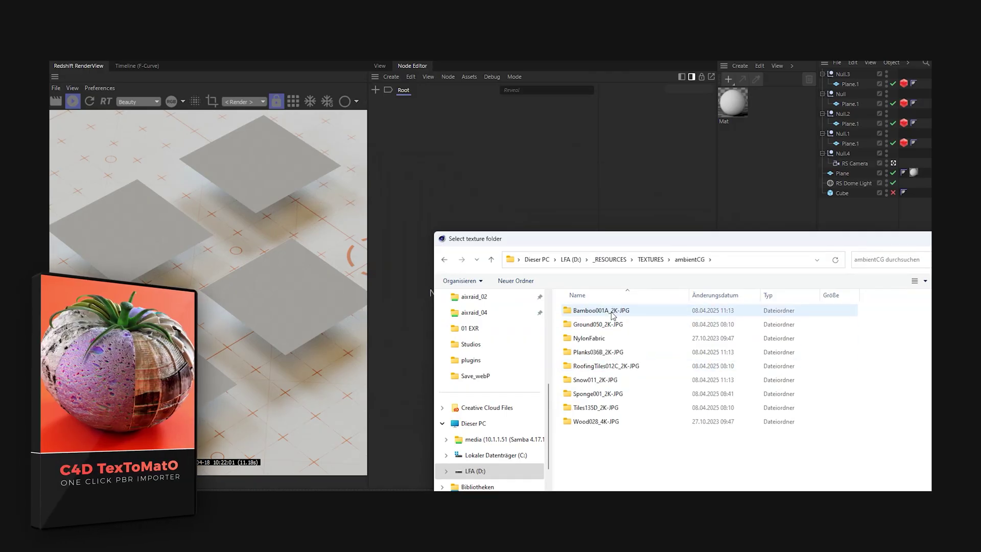
{"action": "left_click_drag", "start_coordinate": [606, 233], "coordinate": [469, 154]}
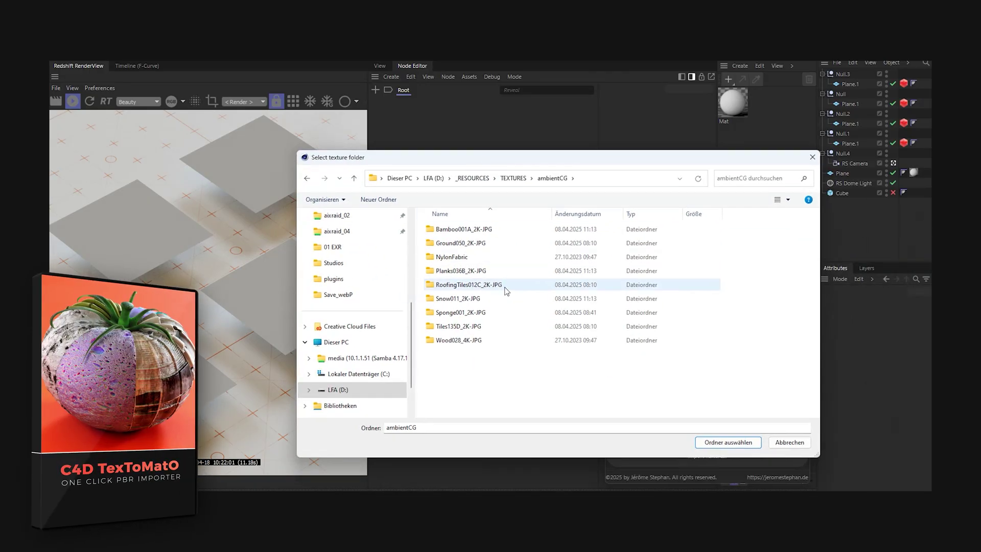
{"action": "left_click", "coordinate": [746, 442]}
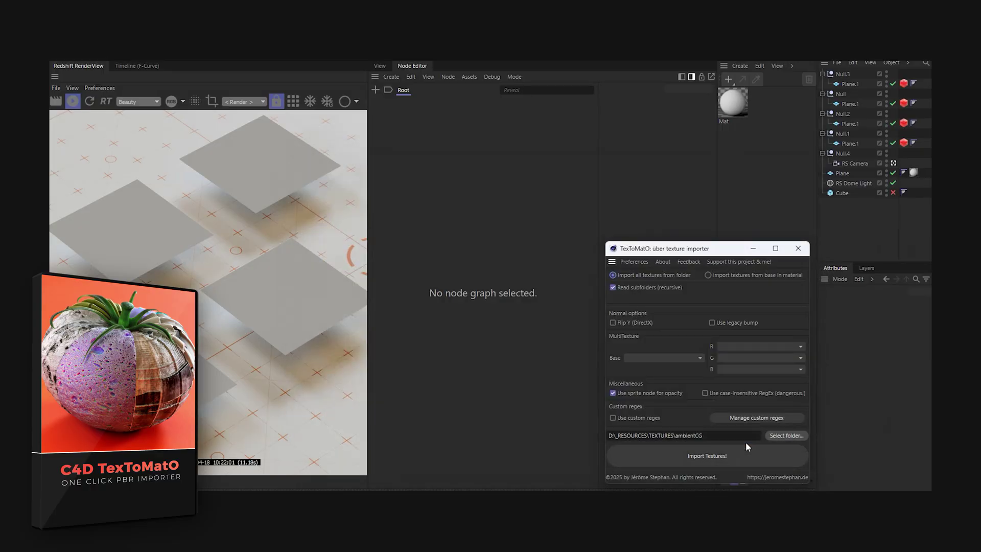
{"action": "left_click", "coordinate": [724, 457]}
{"action": "left_click", "coordinate": [724, 459]}
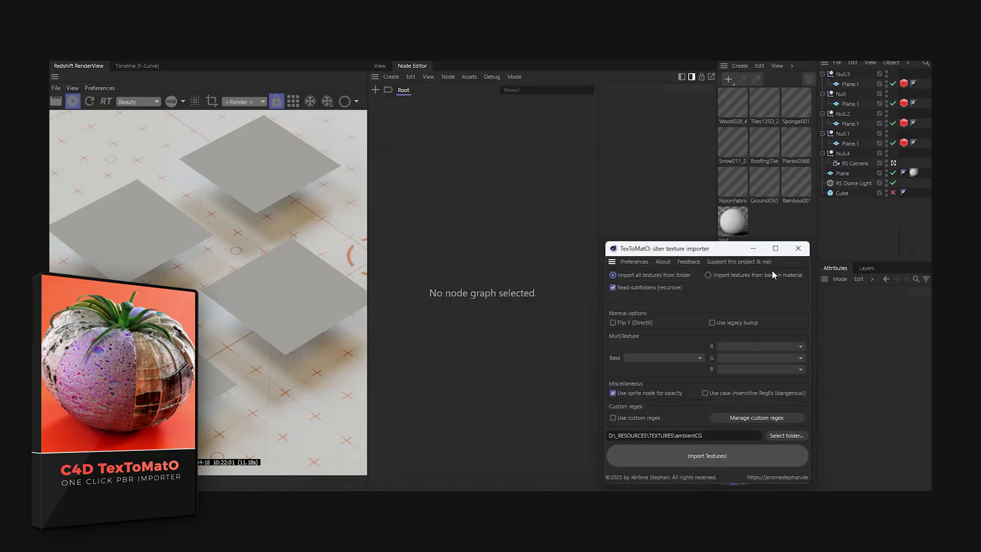
{"action": "left_click", "coordinate": [798, 249]}
Step: Assign the Tiles135D_2K-JPG material to the plane under Null.1 and Snow011_2K-JPG to the plane under Null.2
{"action": "left_click", "coordinate": [765, 105]}
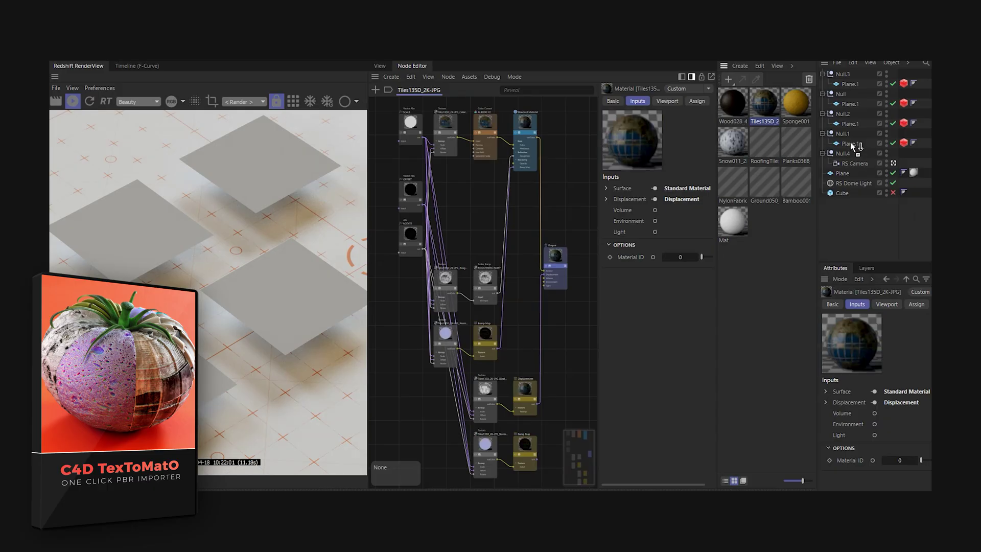
{"action": "left_click_drag", "start_coordinate": [852, 146], "coordinate": [852, 144]}
{"action": "left_click", "coordinate": [730, 145]}
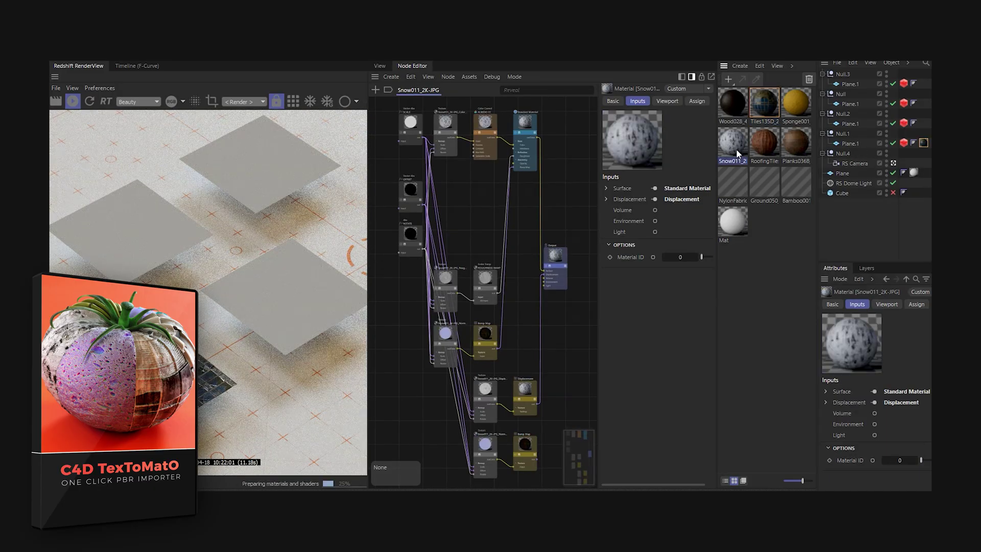
{"action": "left_click_drag", "start_coordinate": [731, 146], "coordinate": [849, 124]}
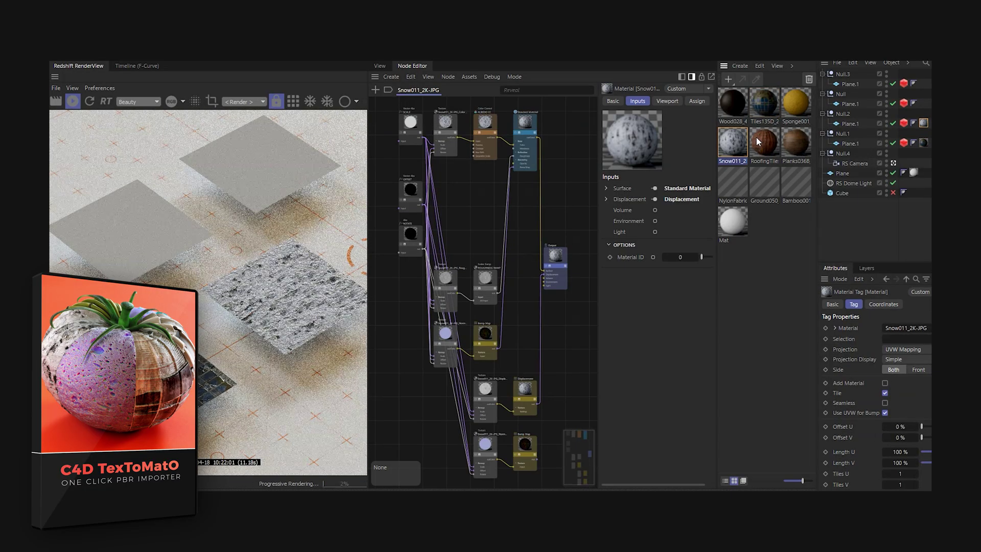
Step: Assign the RoofingTiles012C_2K-JPG material to the plane under Null and Ground050_2K-JPG to the plane under Null.3
{"action": "left_click", "coordinate": [764, 149]}
{"action": "left_click_drag", "start_coordinate": [833, 119], "coordinate": [850, 104]}
{"action": "left_click", "coordinate": [765, 185]}
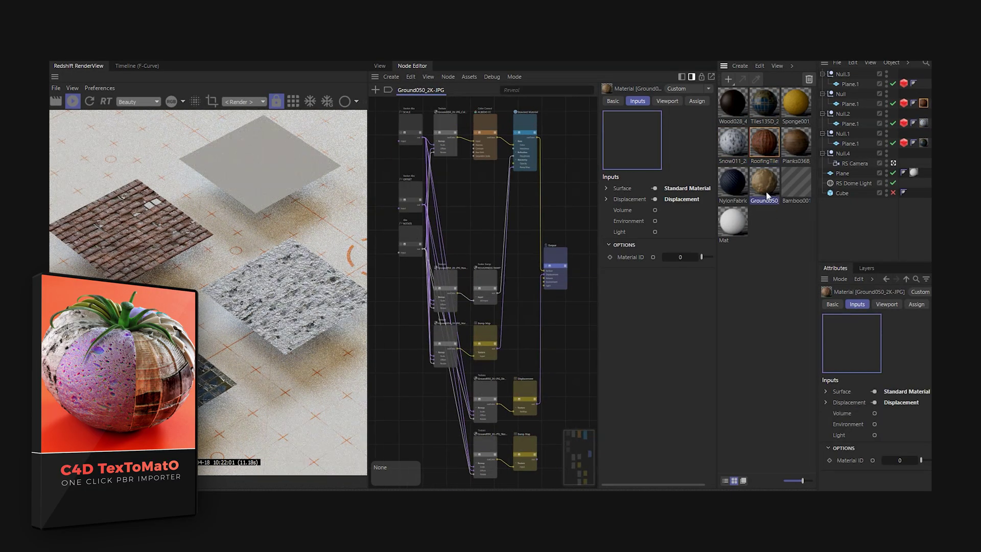
{"action": "left_click_drag", "start_coordinate": [763, 186], "coordinate": [852, 85]}
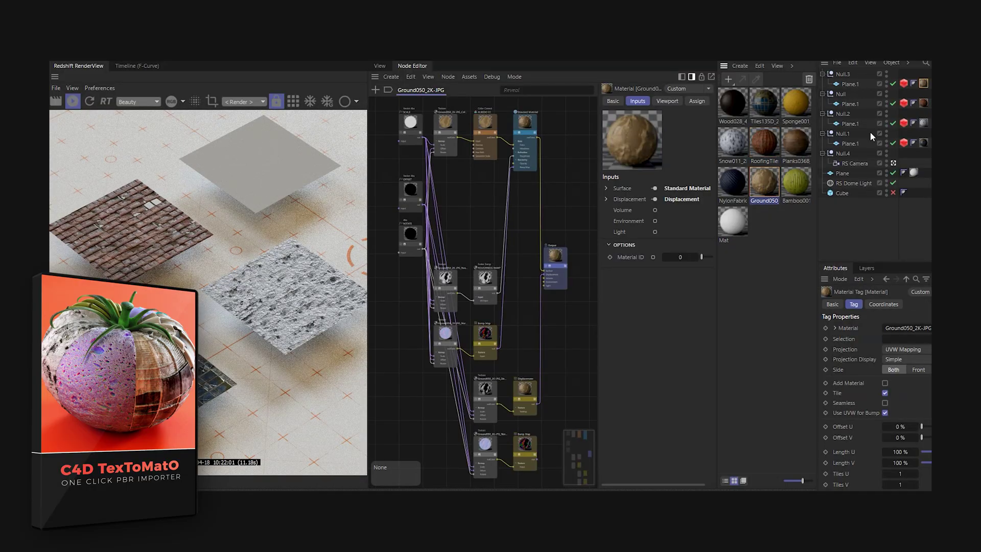